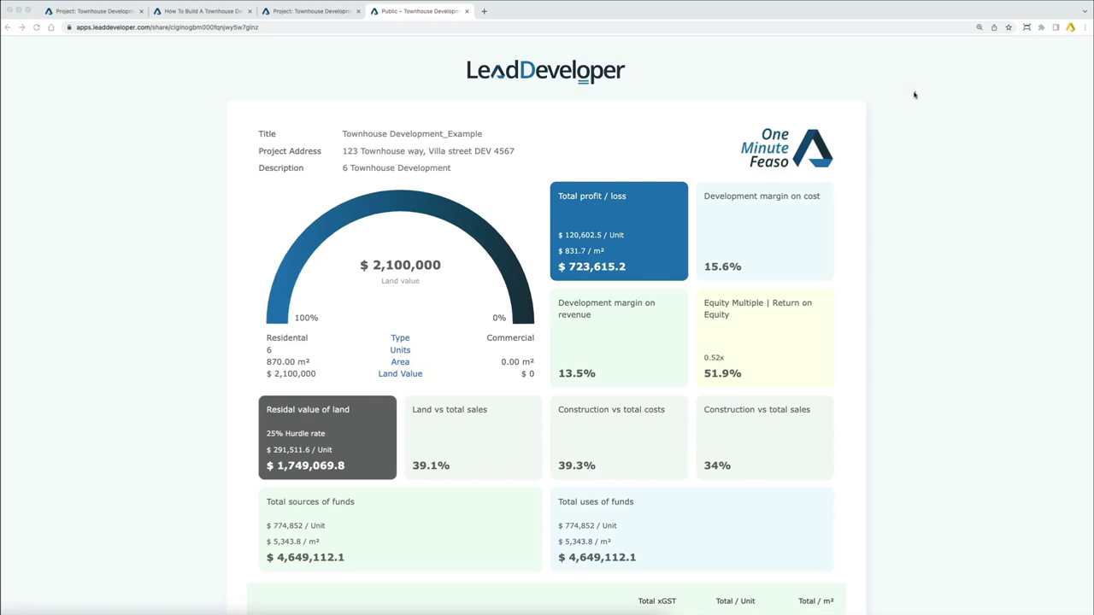
Circle the report's title and address lines and the One Minute Feaso logo in magenta
{"action": "mouse_move", "coordinate": [428, 114]}
{"action": "left_mouse_down"}
{"action": "mouse_move", "coordinate": [282, 135]}
{"action": "mouse_move", "coordinate": [402, 114]}
{"action": "left_mouse_up"}
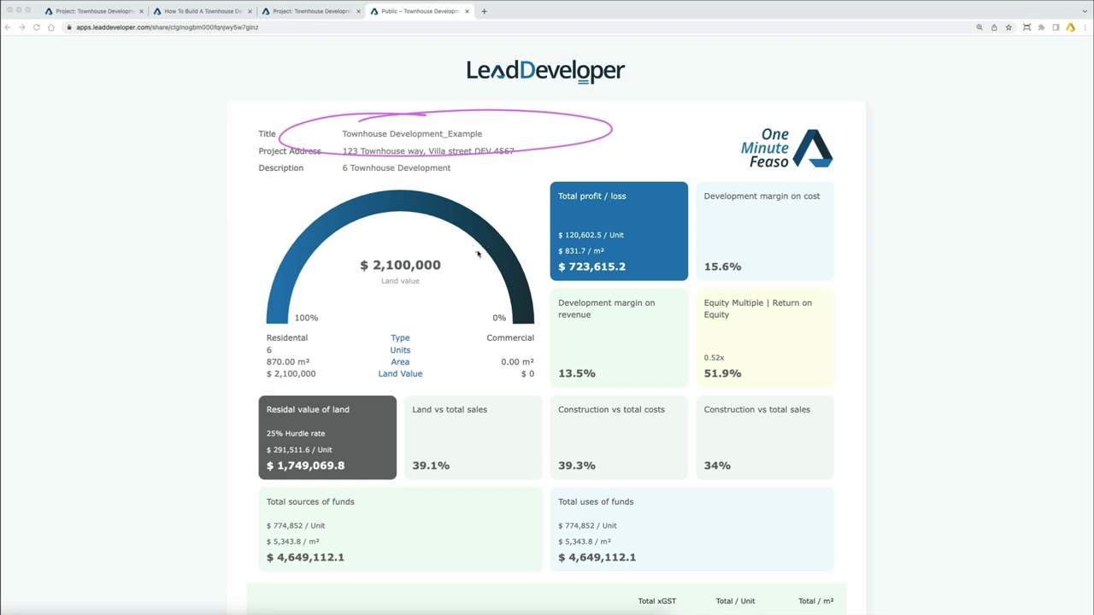
{"action": "mouse_move", "coordinate": [787, 111]}
{"action": "left_mouse_down"}
{"action": "mouse_move", "coordinate": [752, 195]}
{"action": "mouse_move", "coordinate": [694, 124]}
{"action": "left_mouse_up"}
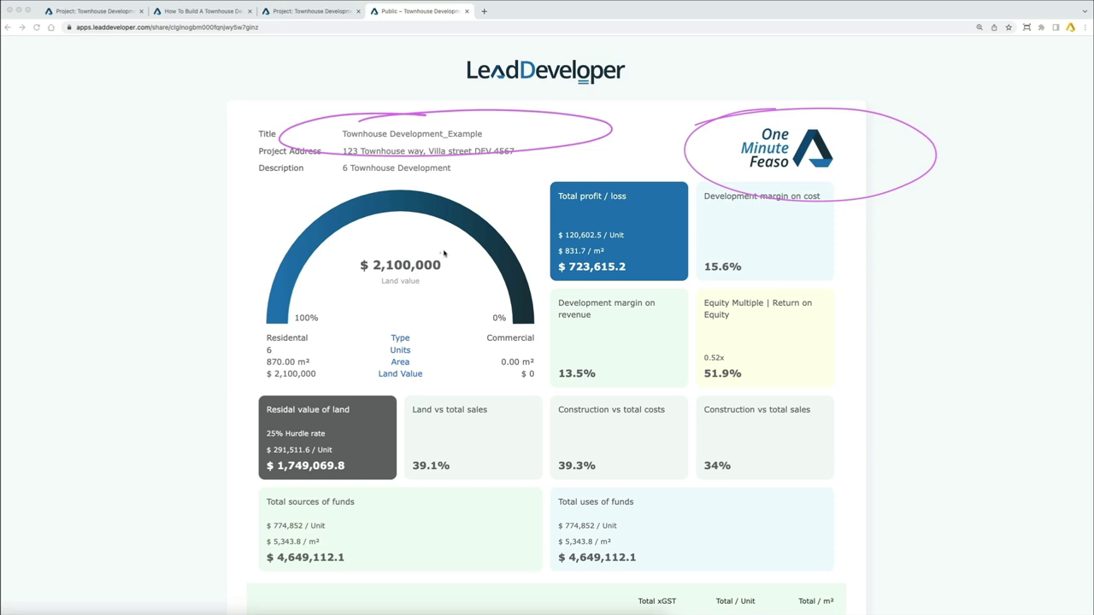
Circle the $2,100,000 land value, Residental label and 15.6% margin, and sketch a townhouse site outline
{"action": "mouse_move", "coordinate": [444, 254]}
{"action": "left_mouse_down"}
{"action": "mouse_move", "coordinate": [388, 248]}
{"action": "mouse_move", "coordinate": [406, 308]}
{"action": "left_mouse_up"}
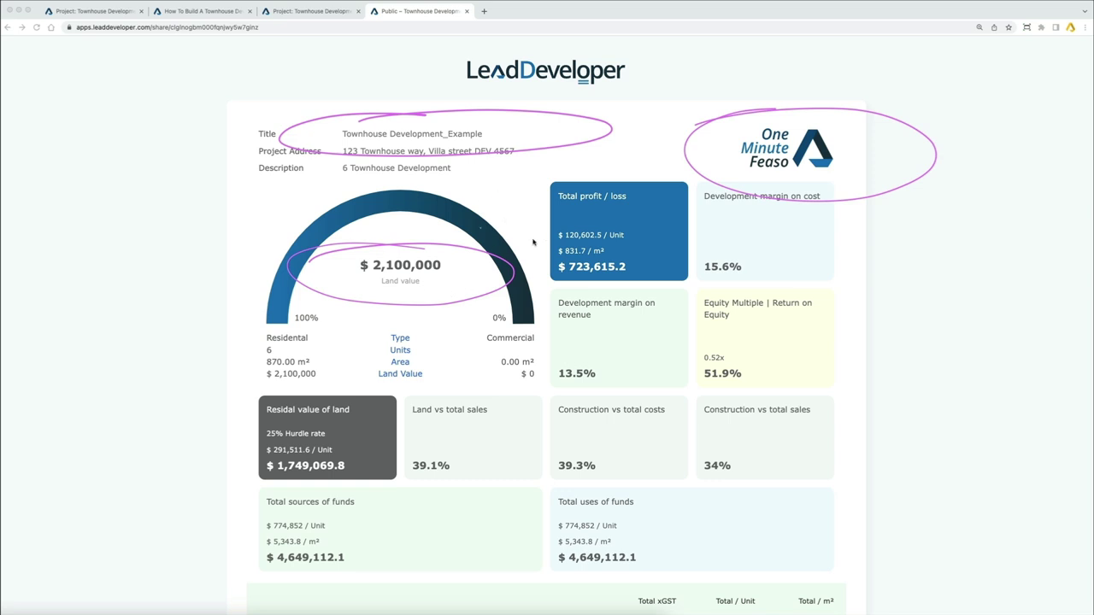
{"action": "mouse_move", "coordinate": [284, 337]}
{"action": "left_mouse_down"}
{"action": "mouse_move", "coordinate": [237, 332]}
{"action": "mouse_move", "coordinate": [246, 364]}
{"action": "mouse_move", "coordinate": [262, 359]}
{"action": "left_mouse_up"}
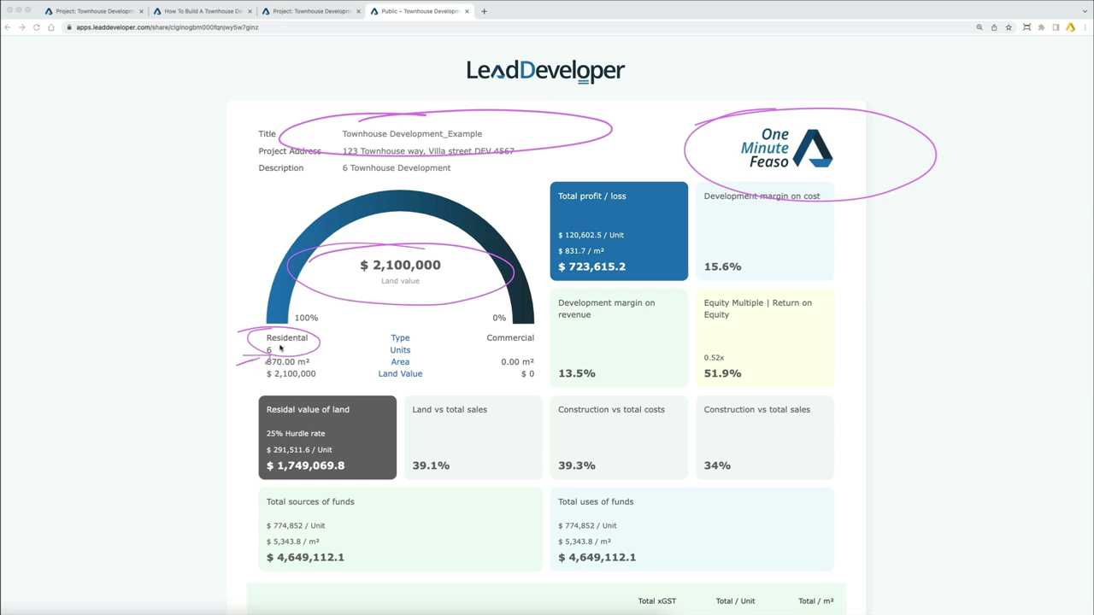
{"action": "mouse_move", "coordinate": [925, 208]}
{"action": "left_mouse_down"}
{"action": "mouse_move", "coordinate": [889, 248]}
{"action": "mouse_move", "coordinate": [985, 274]}
{"action": "left_mouse_up"}
{"action": "left_click_drag", "start_coordinate": [911, 222], "coordinate": [968, 270]}
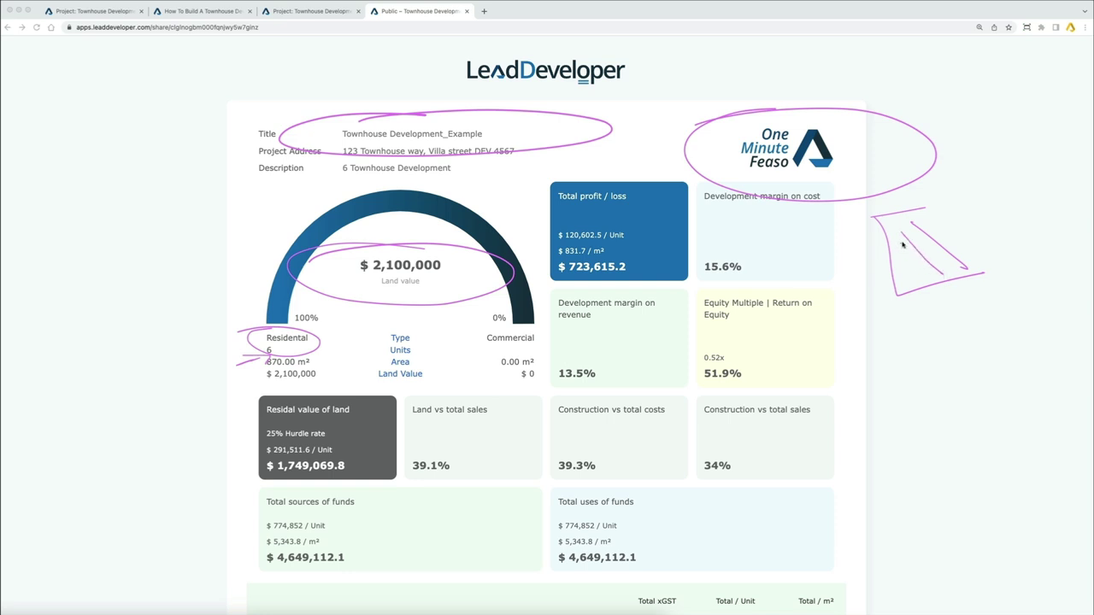
{"action": "mouse_move", "coordinate": [915, 236]}
{"action": "left_mouse_down"}
{"action": "mouse_move", "coordinate": [908, 244]}
{"action": "mouse_move", "coordinate": [945, 270]}
{"action": "mouse_move", "coordinate": [920, 276]}
{"action": "left_mouse_up"}
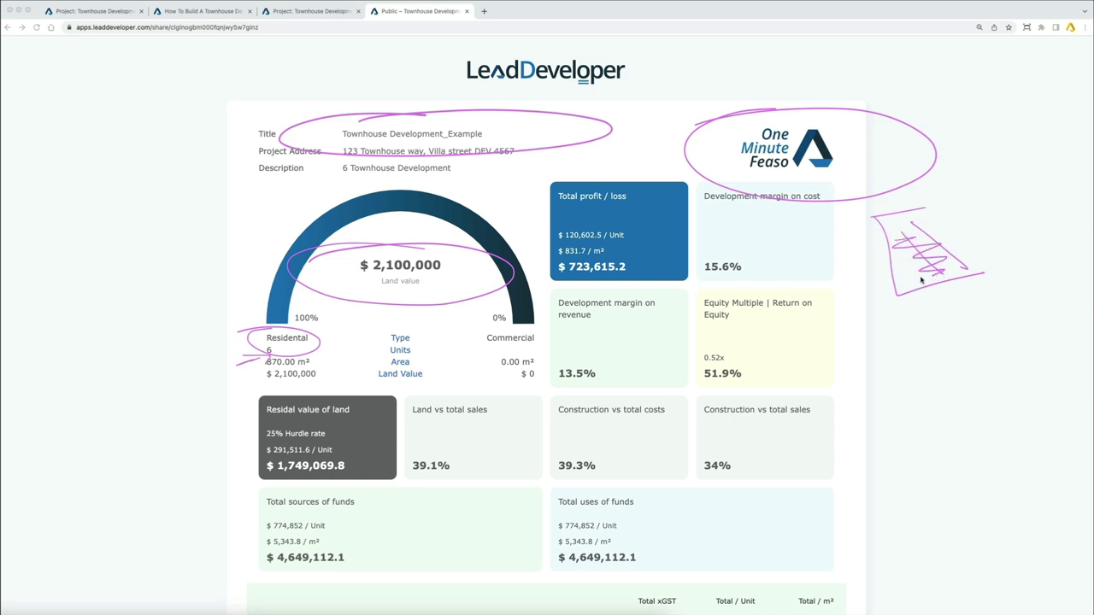
{"action": "mouse_move", "coordinate": [924, 202]}
{"action": "left_mouse_down"}
{"action": "mouse_move", "coordinate": [1010, 186]}
{"action": "mouse_move", "coordinate": [992, 249]}
{"action": "mouse_move", "coordinate": [954, 210]}
{"action": "mouse_move", "coordinate": [1016, 250]}
{"action": "left_mouse_up"}
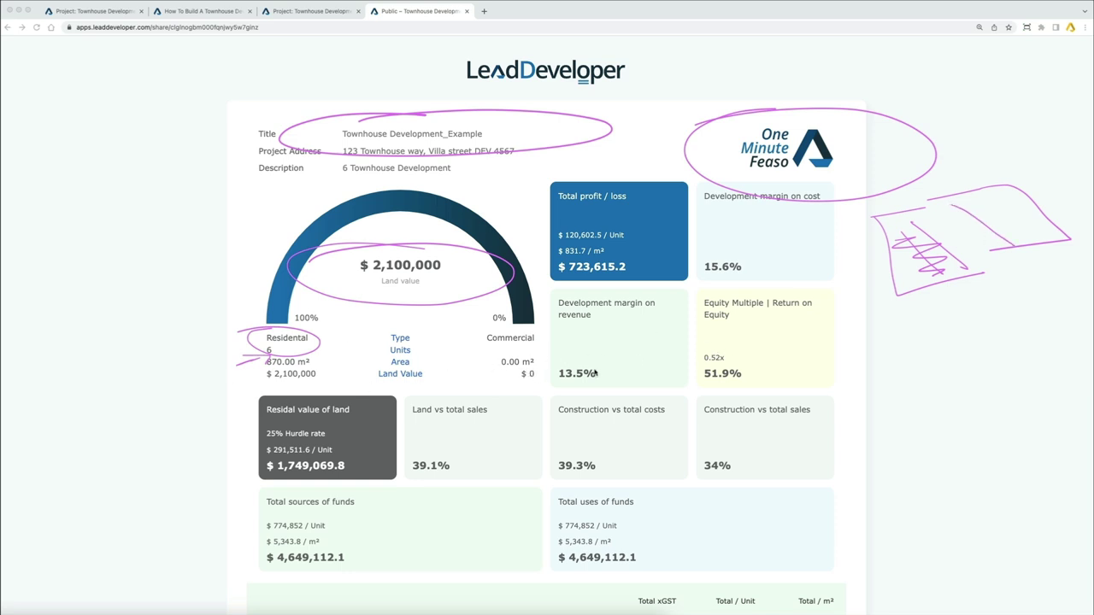
{"action": "mouse_move", "coordinate": [740, 266]}
{"action": "left_mouse_down"}
{"action": "mouse_move", "coordinate": [681, 279]}
{"action": "mouse_move", "coordinate": [701, 256]}
{"action": "left_mouse_up"}
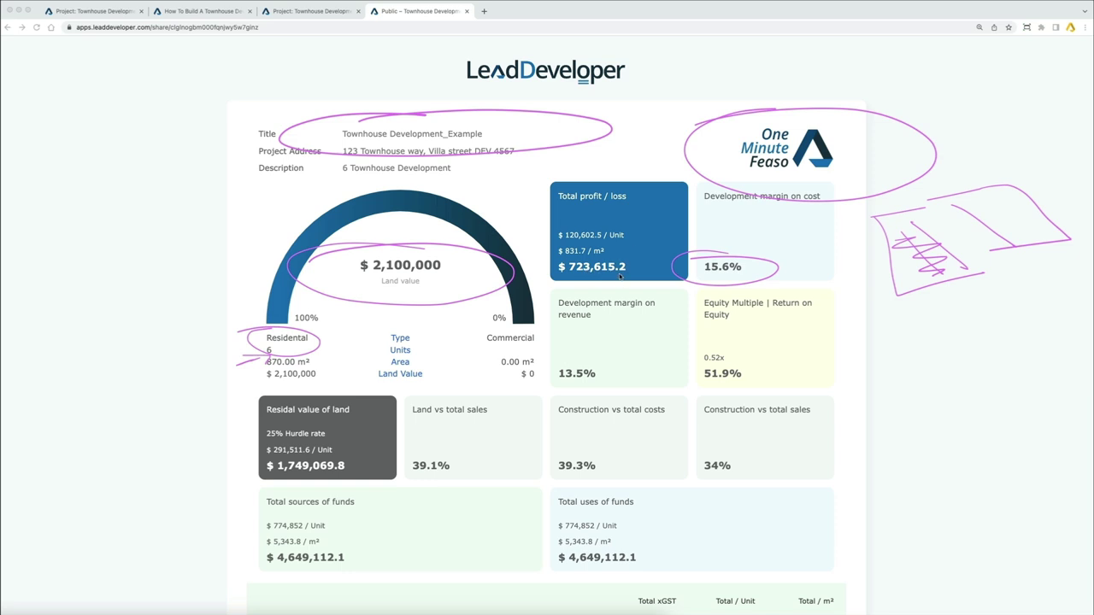
Switch to the Townhouse Development_Example settings page showing GST 10% and 25% target margin
{"action": "key", "text": "ctrl+Tab"}
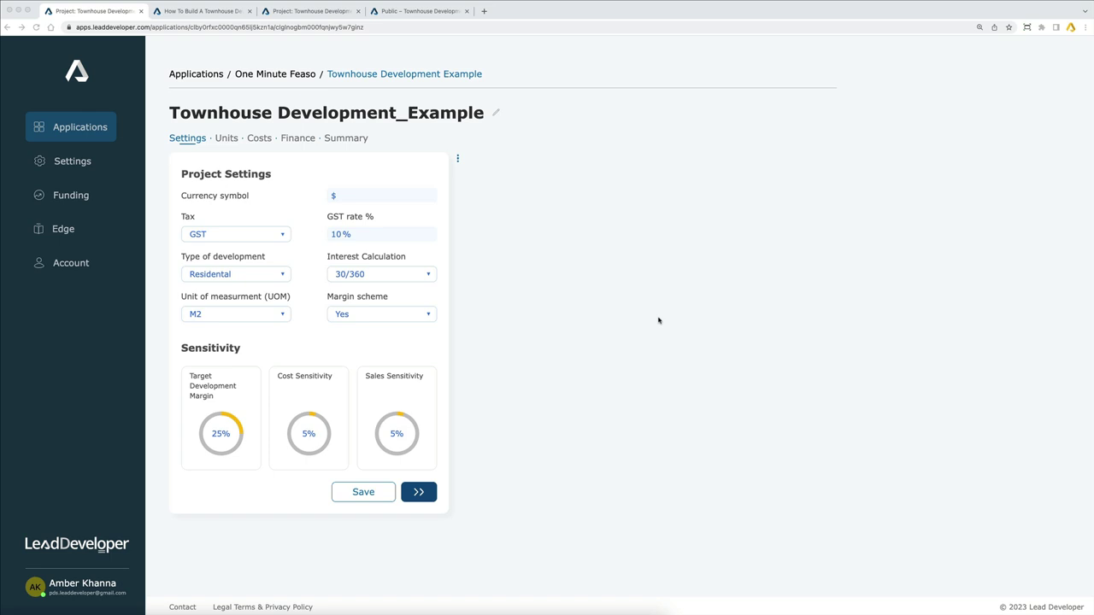
In the townhouse article, highlight the $2,100,000 land asking price in Step 4
{"action": "key", "text": "ctrl+Tab"}
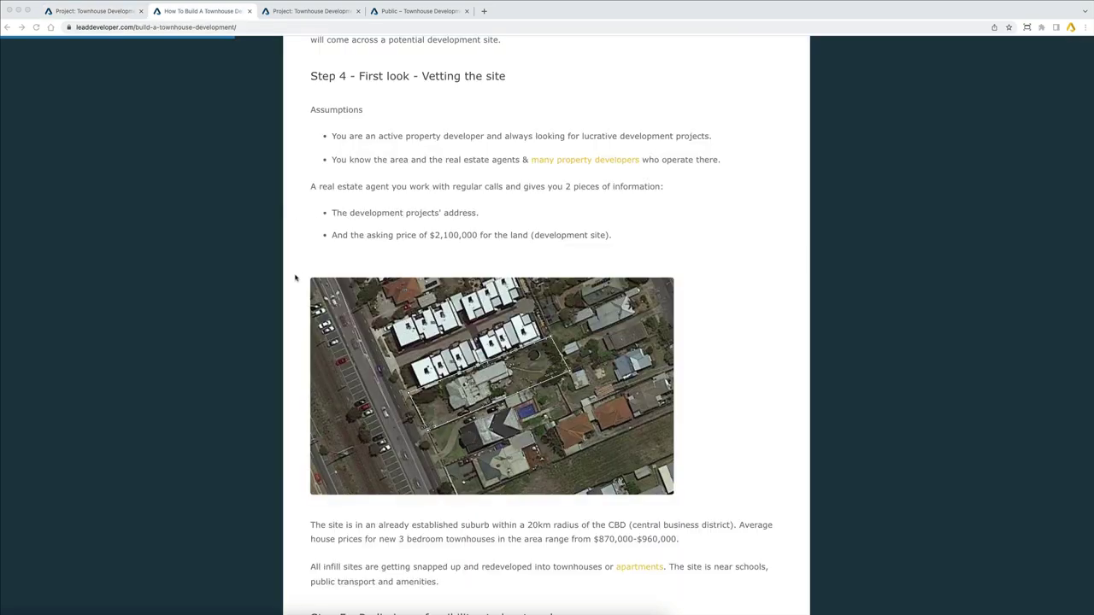
{"action": "left_click", "coordinate": [393, 237]}
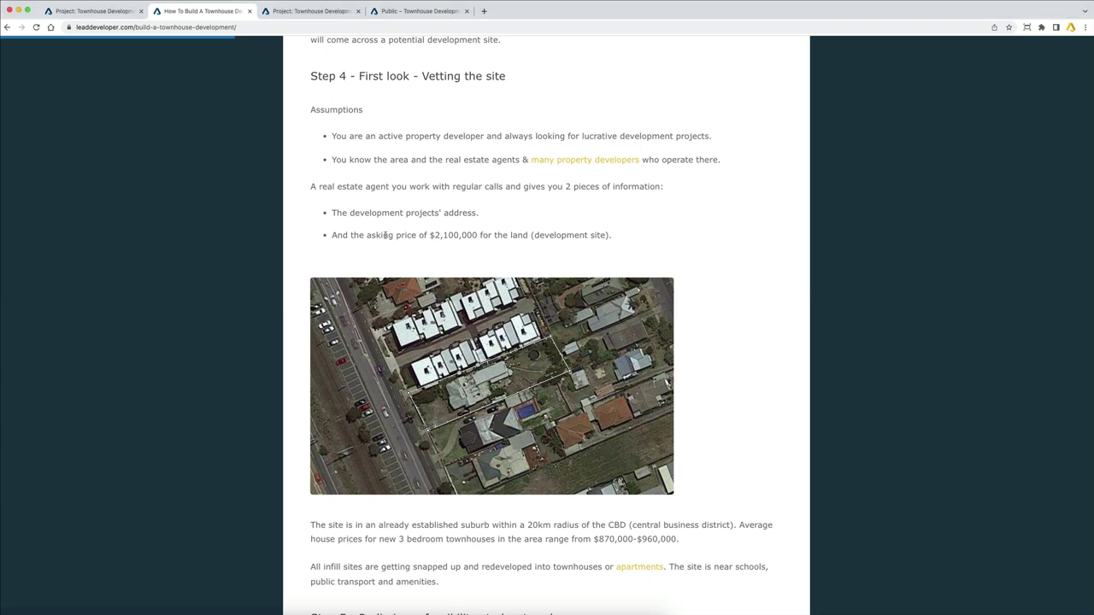
{"action": "left_click_drag", "start_coordinate": [383, 236], "coordinate": [559, 236]}
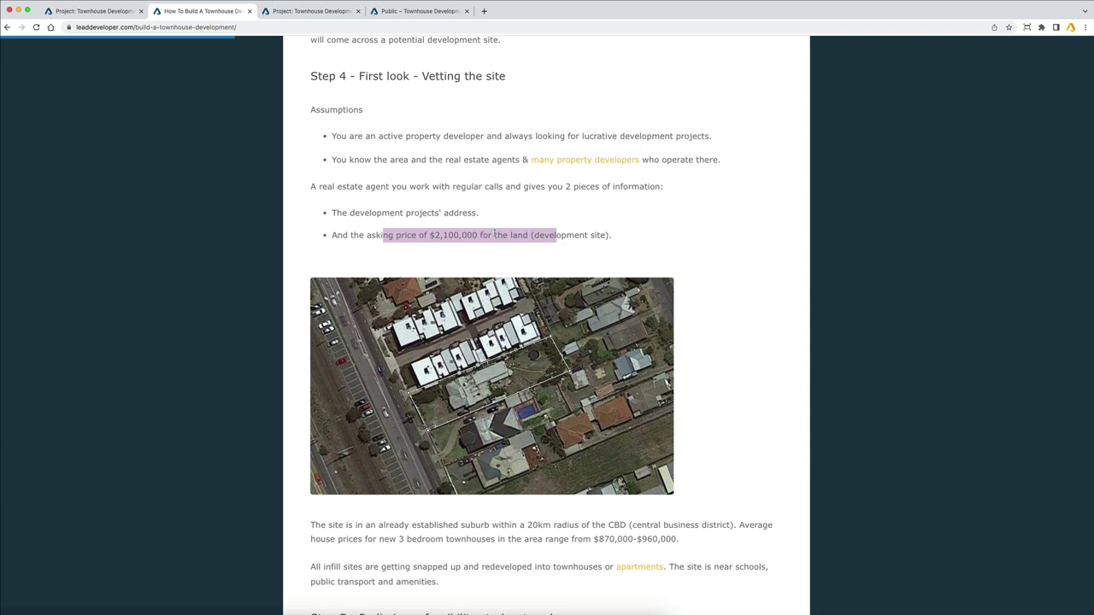
{"action": "scroll", "coordinate": [468, 382], "scroll_direction": "down", "scroll_amount": 1}
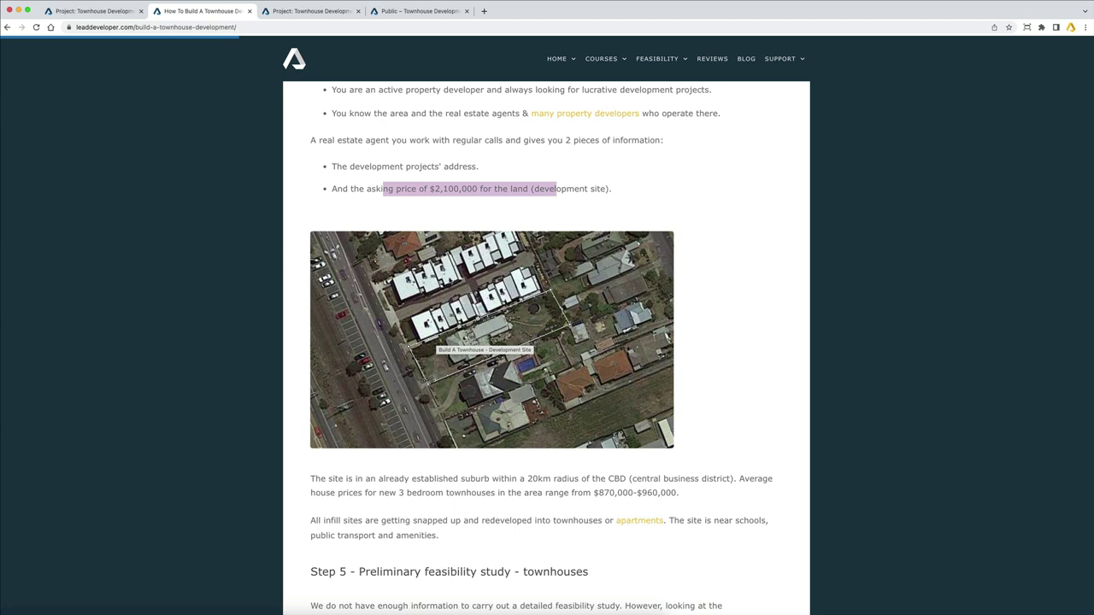
{"action": "scroll", "coordinate": [427, 382], "scroll_direction": "up", "scroll_amount": 1}
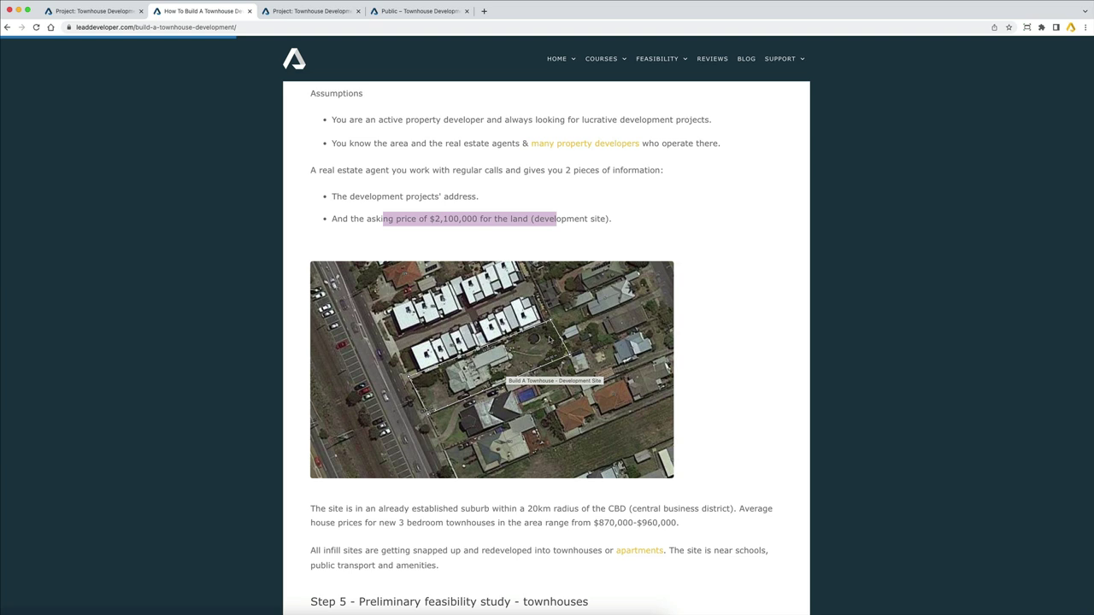
{"action": "left_click", "coordinate": [451, 212]}
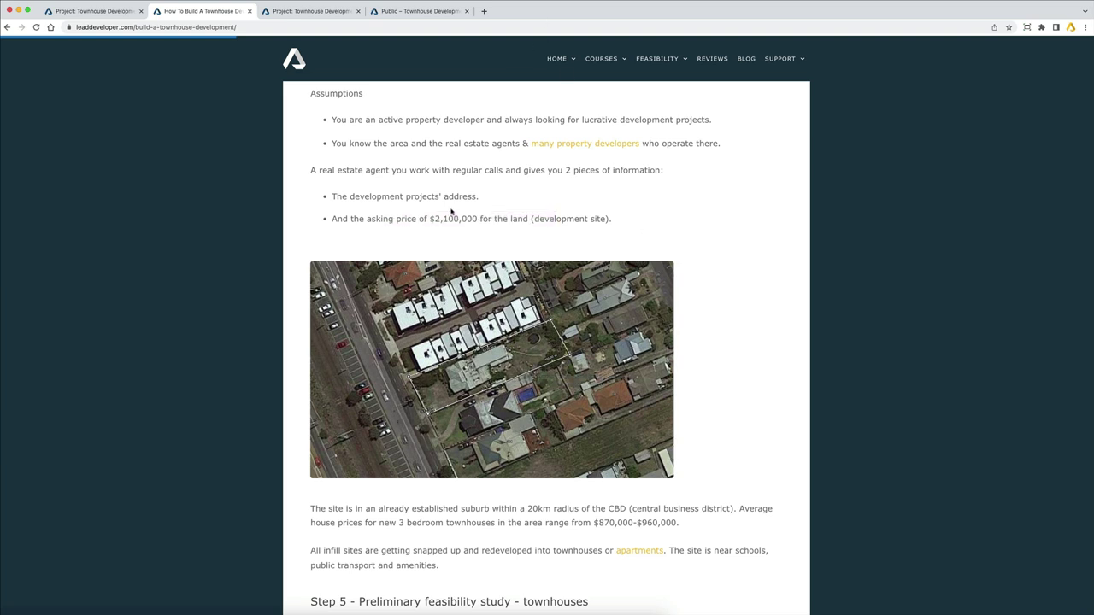
{"action": "left_click_drag", "start_coordinate": [432, 216], "coordinate": [478, 218]}
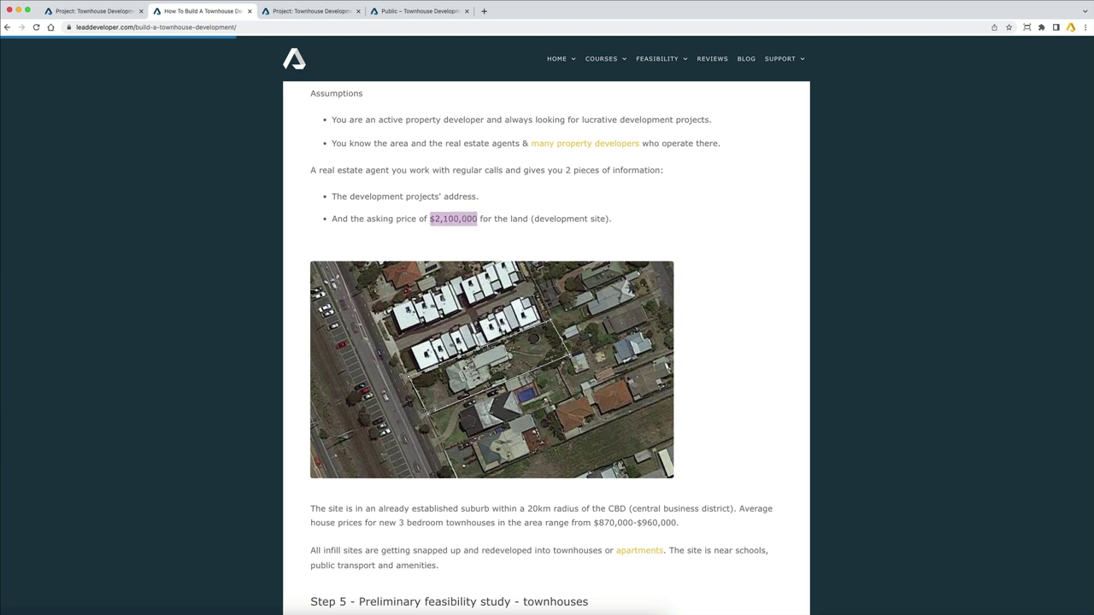
Highlight the suburb's CBD distance, then the $870,000-$960,000 new townhouse price range
{"action": "scroll", "coordinate": [501, 328], "scroll_direction": "down", "scroll_amount": 2}
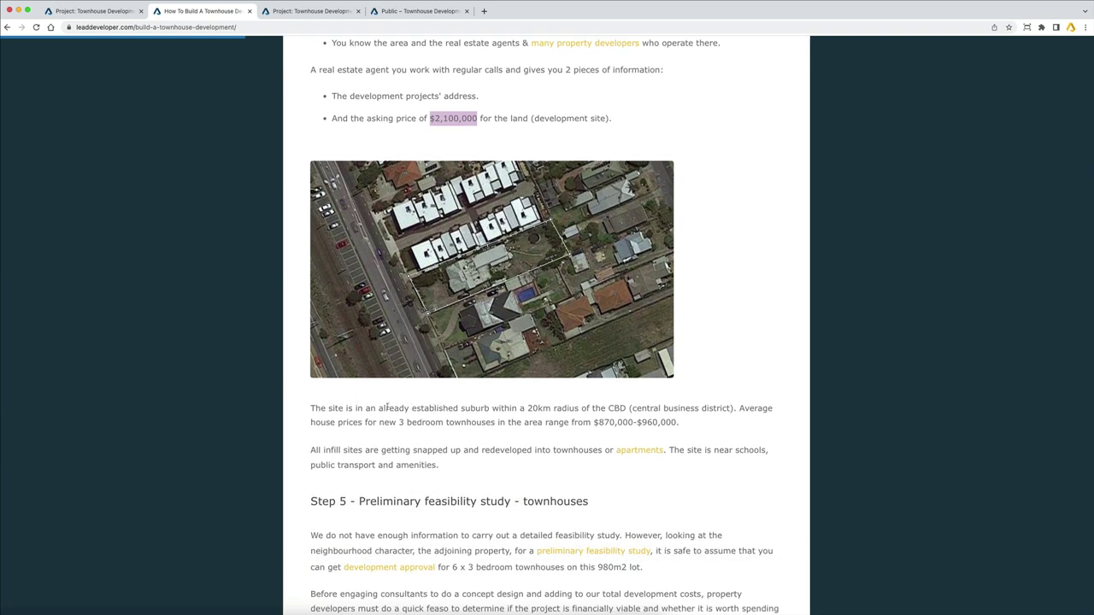
{"action": "left_click_drag", "start_coordinate": [387, 407], "coordinate": [665, 406]}
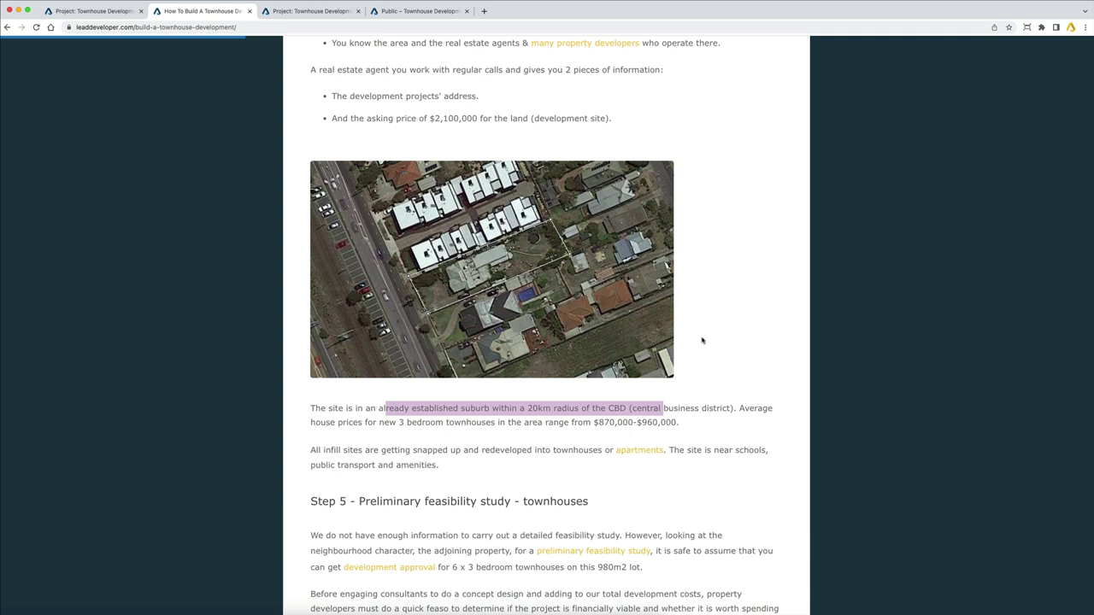
{"action": "left_click", "coordinate": [409, 422]}
{"action": "left_click_drag", "start_coordinate": [400, 421], "coordinate": [689, 424]}
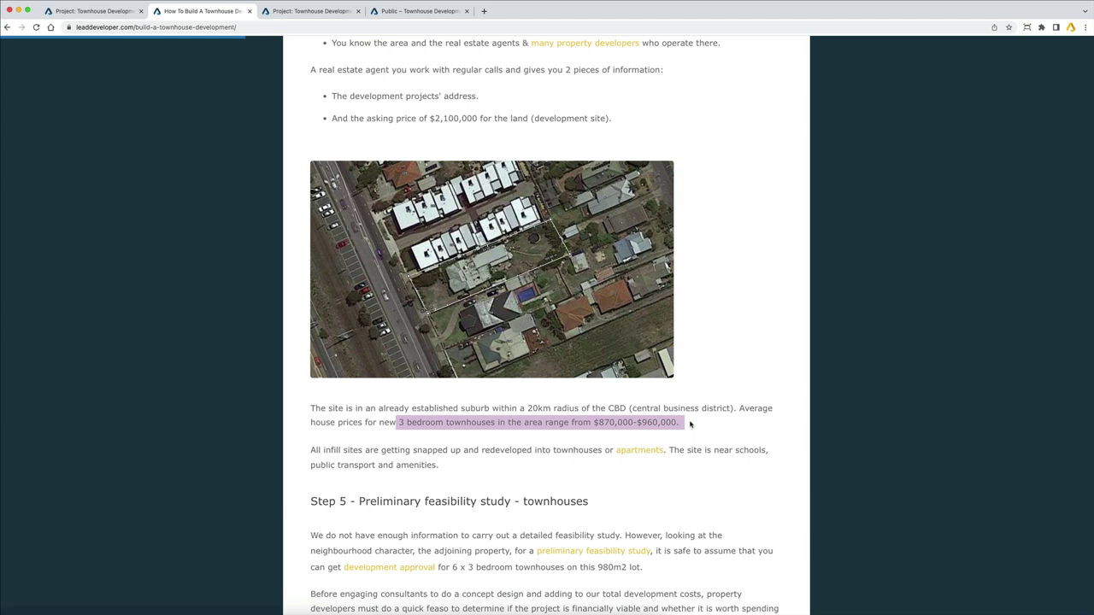
Highlight '6 x 3 bedroom townhouses on this 980m2 lot' in Step 5
{"action": "scroll", "coordinate": [675, 393], "scroll_direction": "down", "scroll_amount": 5}
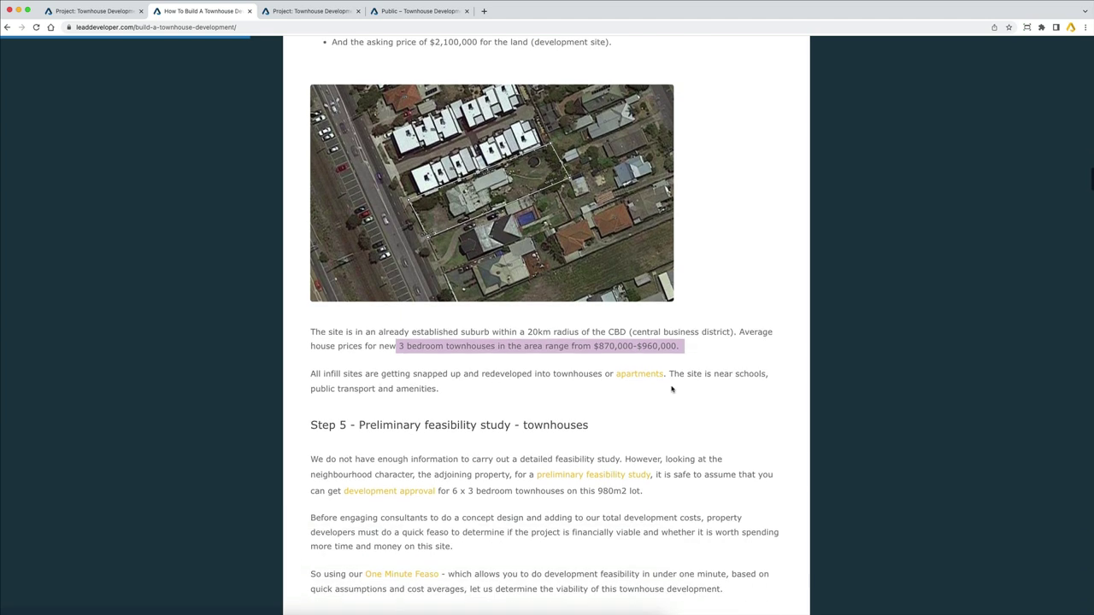
{"action": "left_click_drag", "start_coordinate": [451, 342], "coordinate": [601, 350]}
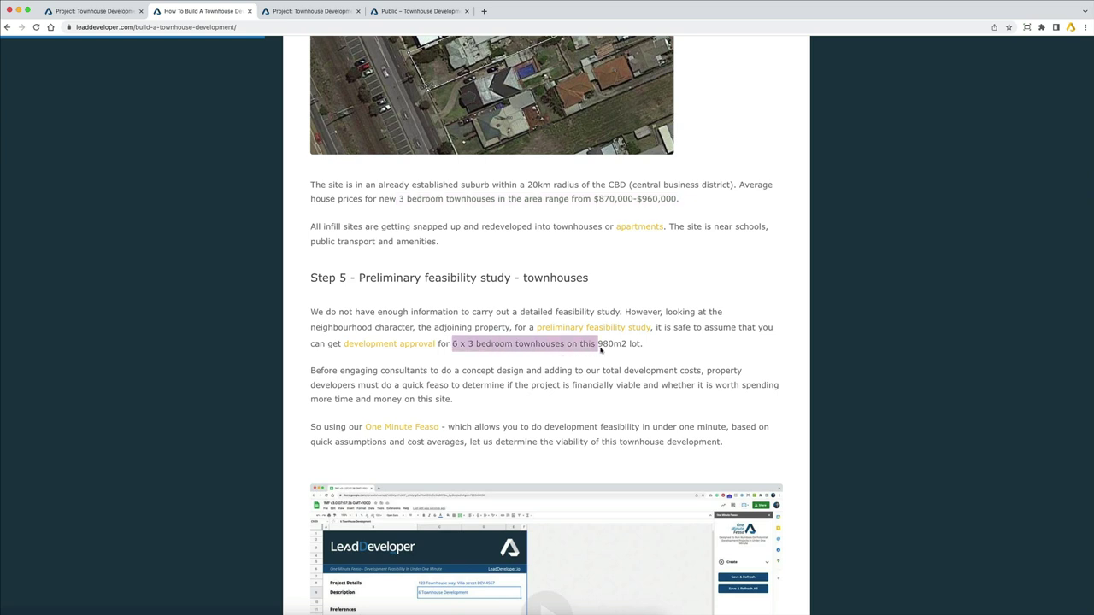
{"action": "left_click_drag", "start_coordinate": [601, 350], "coordinate": [648, 349]}
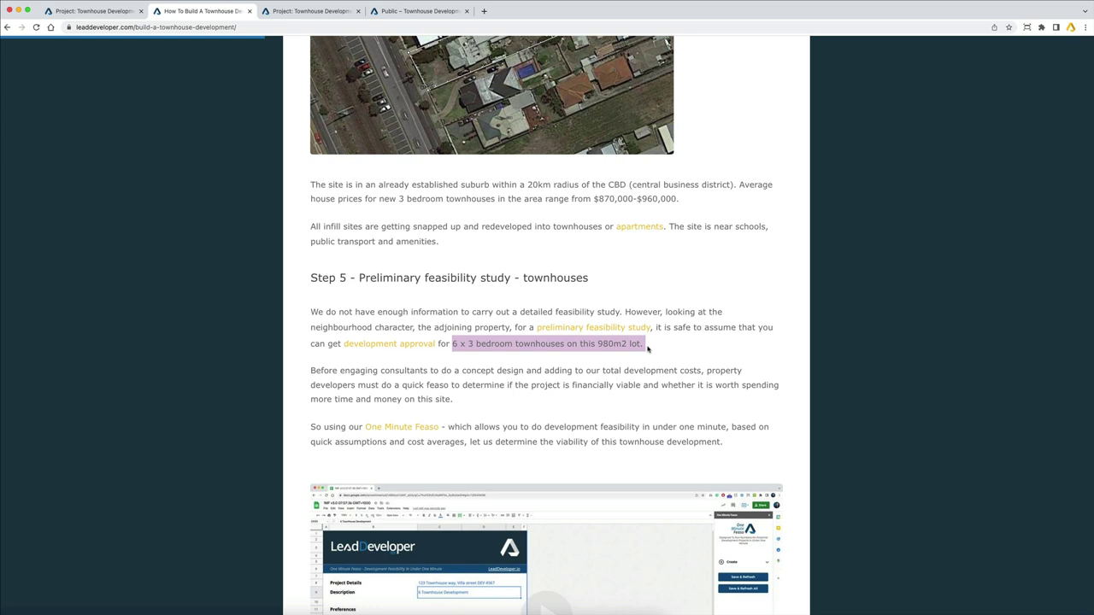
{"action": "scroll", "coordinate": [647, 348], "scroll_direction": "up", "scroll_amount": 3}
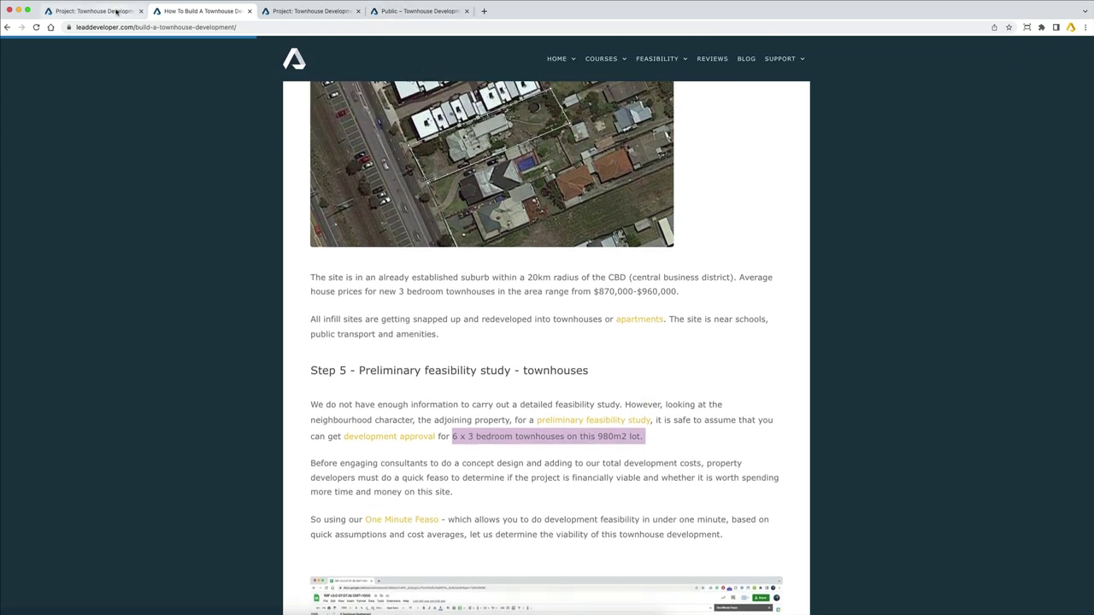
Return to the project settings and launch the Project Settings tutorial video
{"action": "left_click", "coordinate": [116, 12]}
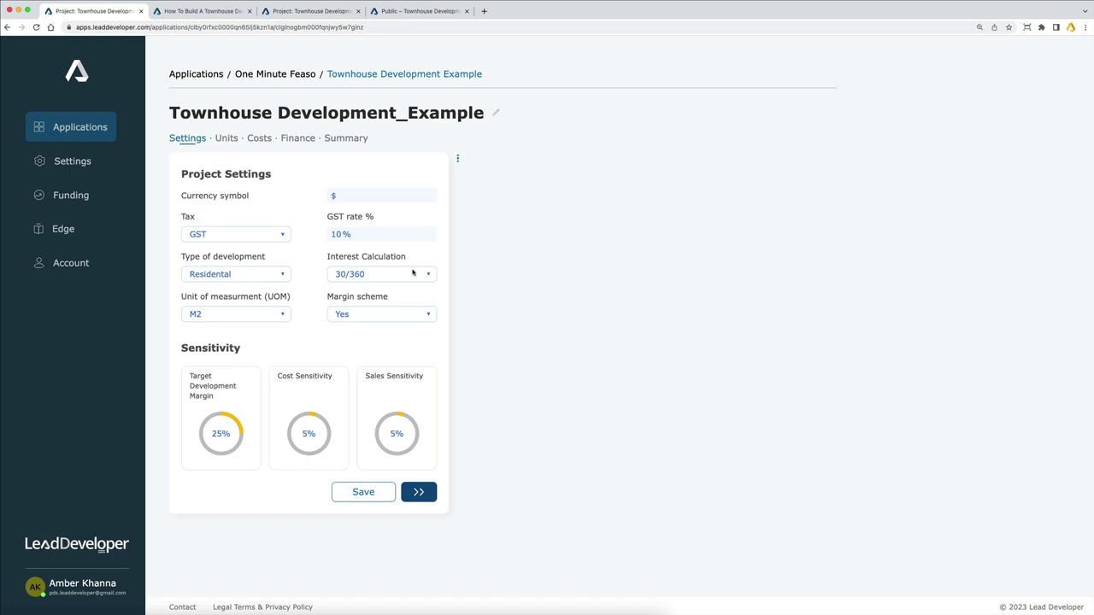
{"action": "left_click_drag", "start_coordinate": [359, 193], "coordinate": [309, 193]}
{"action": "left_click", "coordinate": [418, 174]}
{"action": "left_click", "coordinate": [457, 158]}
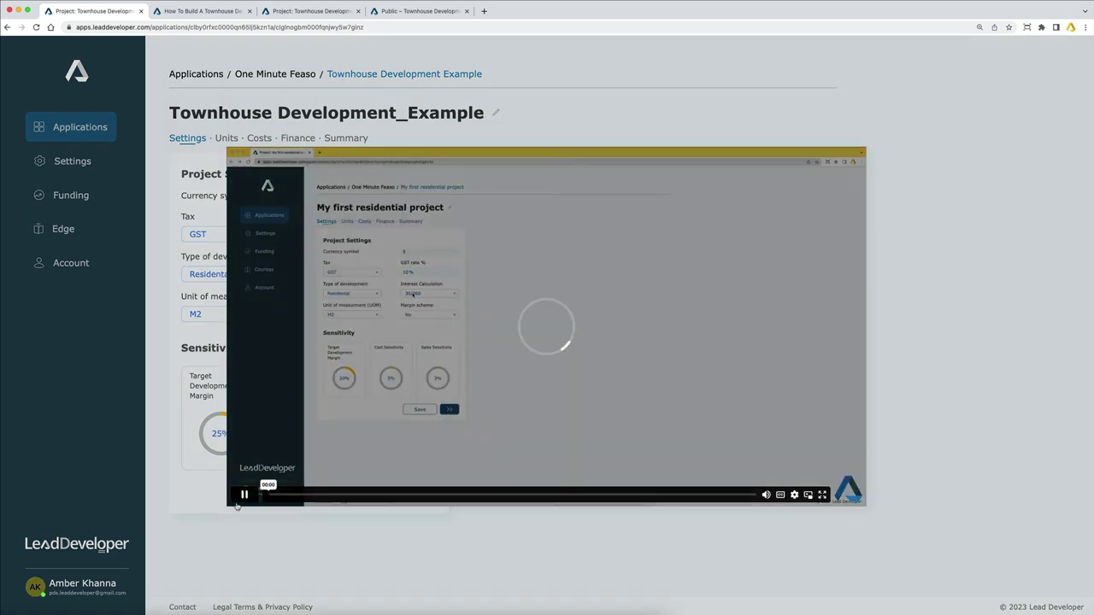
Pause and close the tutorial video, then check the $ currency symbol
{"action": "left_click", "coordinate": [239, 500]}
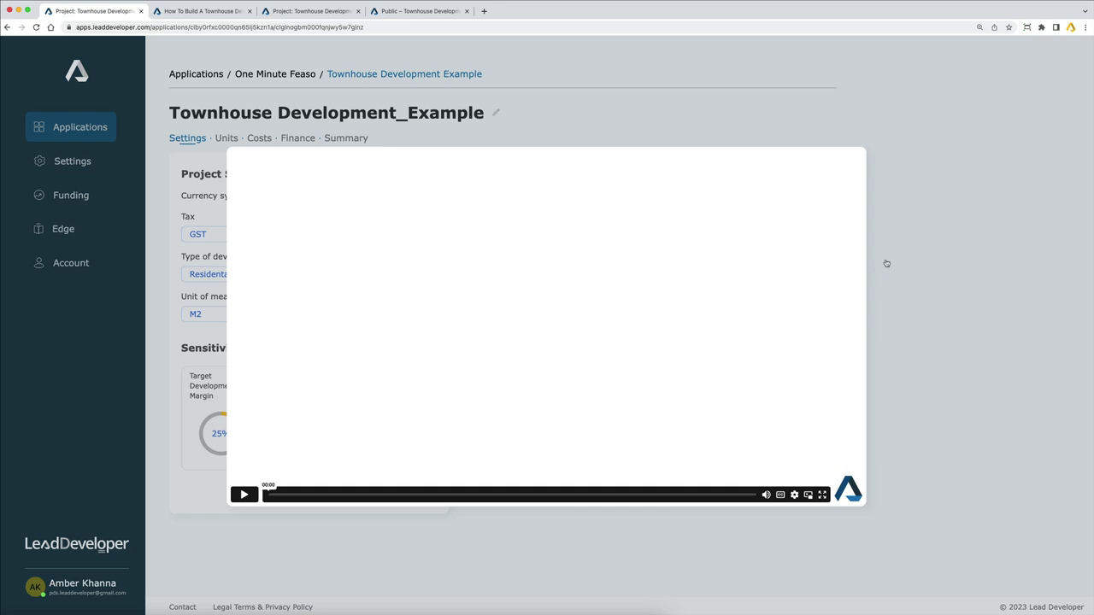
{"action": "left_click", "coordinate": [886, 264]}
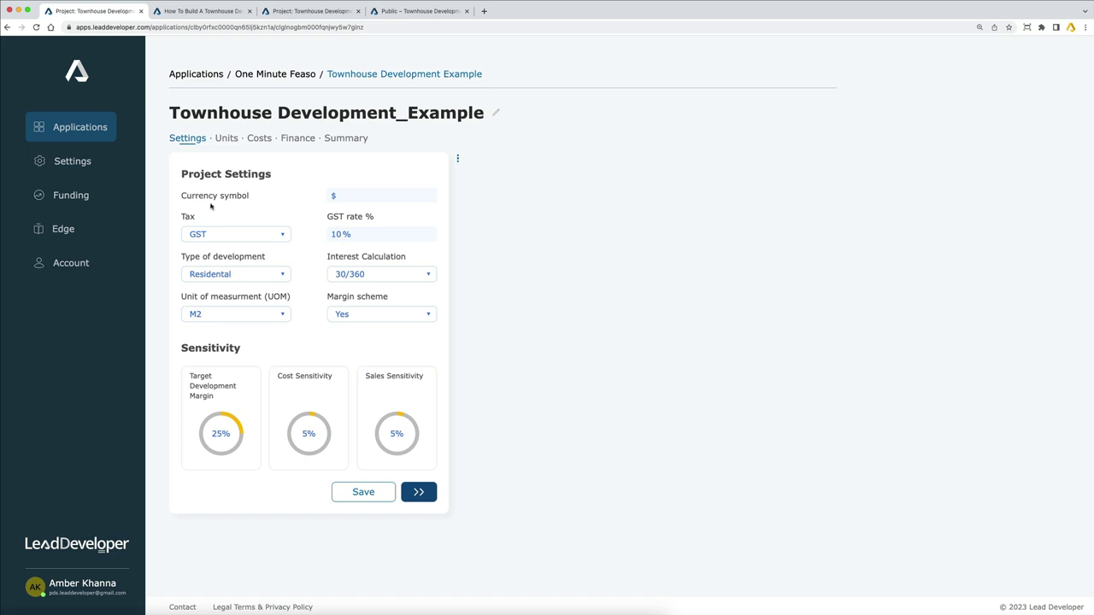
{"action": "left_click_drag", "start_coordinate": [353, 195], "coordinate": [312, 196]}
{"action": "left_click", "coordinate": [370, 192]}
Keep GST as tax and Residental as development type, and review the interest calculation options
{"action": "left_click", "coordinate": [220, 234]}
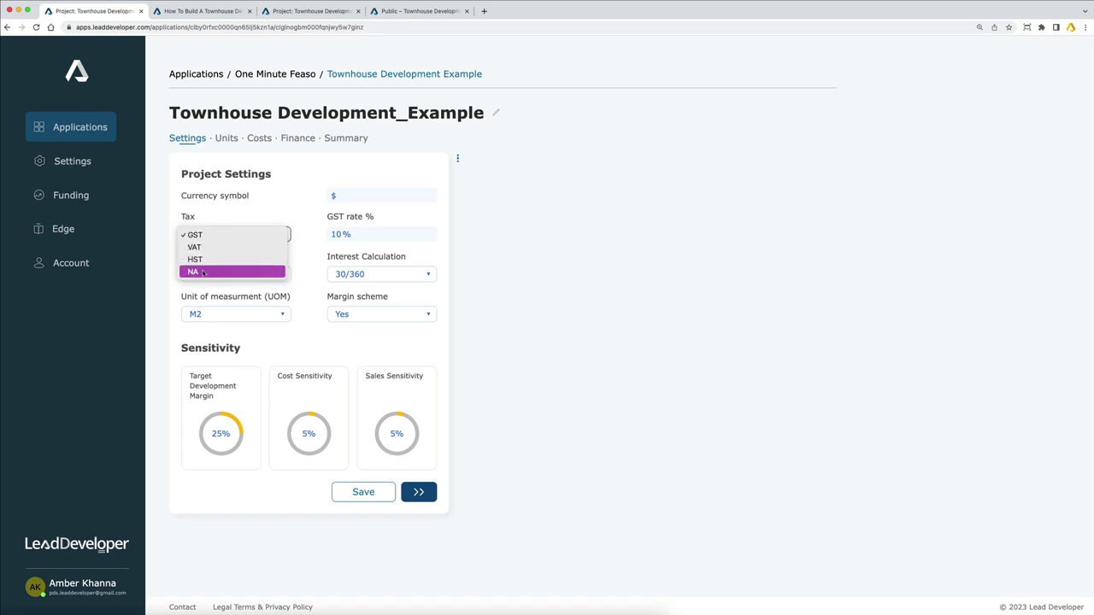
{"action": "left_click", "coordinate": [341, 236]}
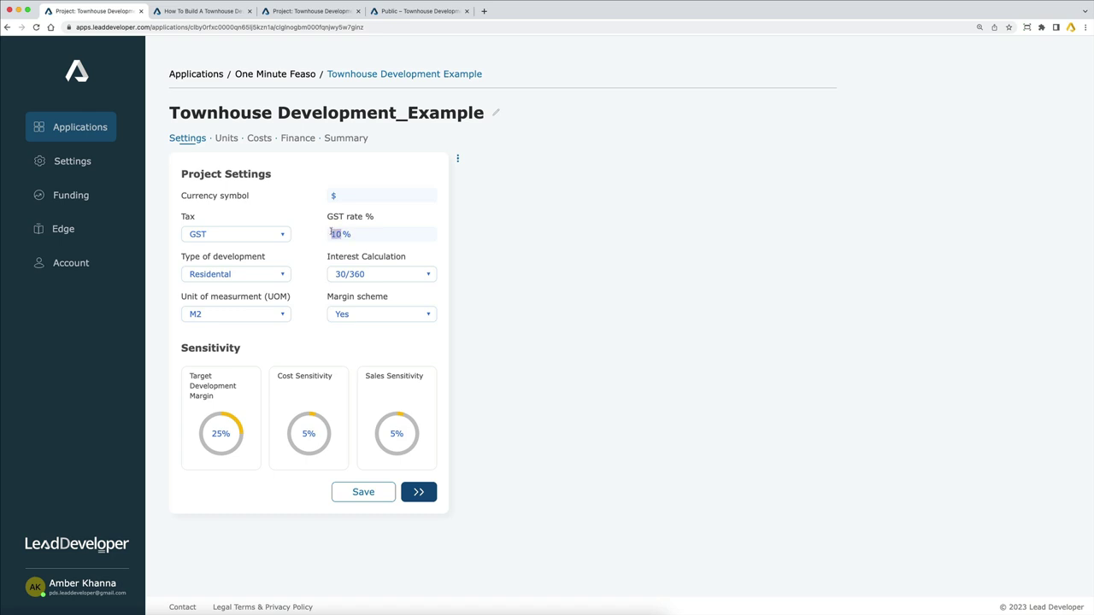
{"action": "left_click", "coordinate": [248, 280]}
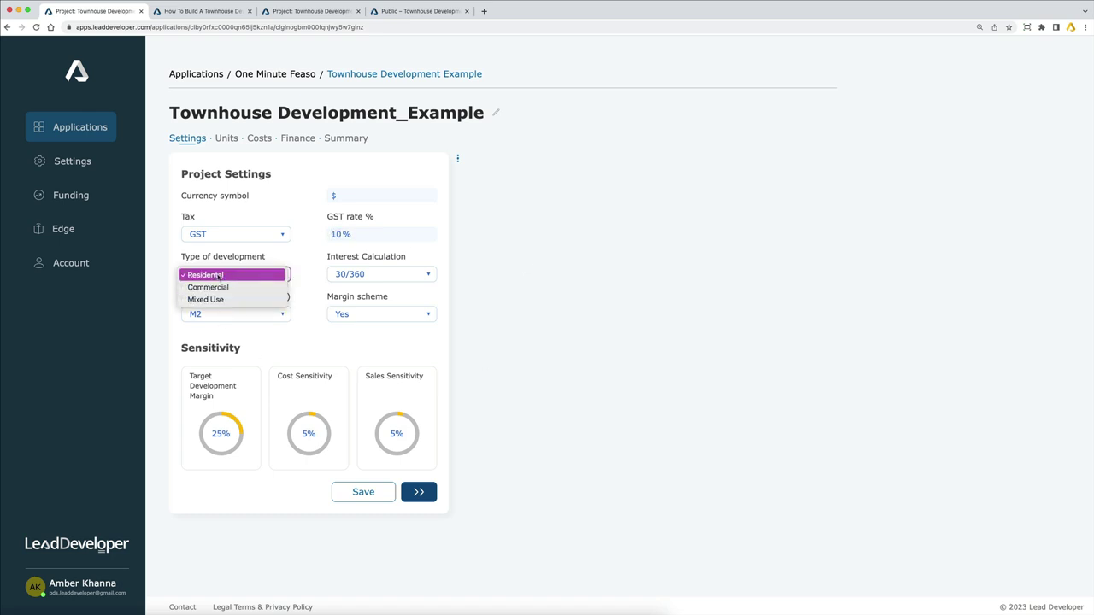
{"action": "left_click", "coordinate": [213, 277]}
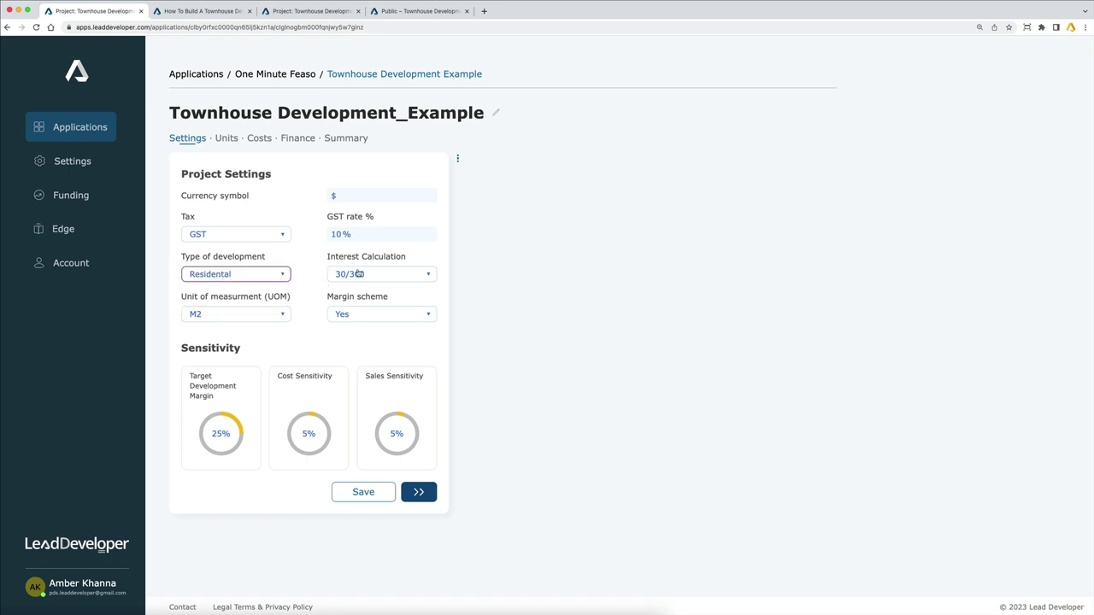
{"action": "left_click", "coordinate": [390, 274]}
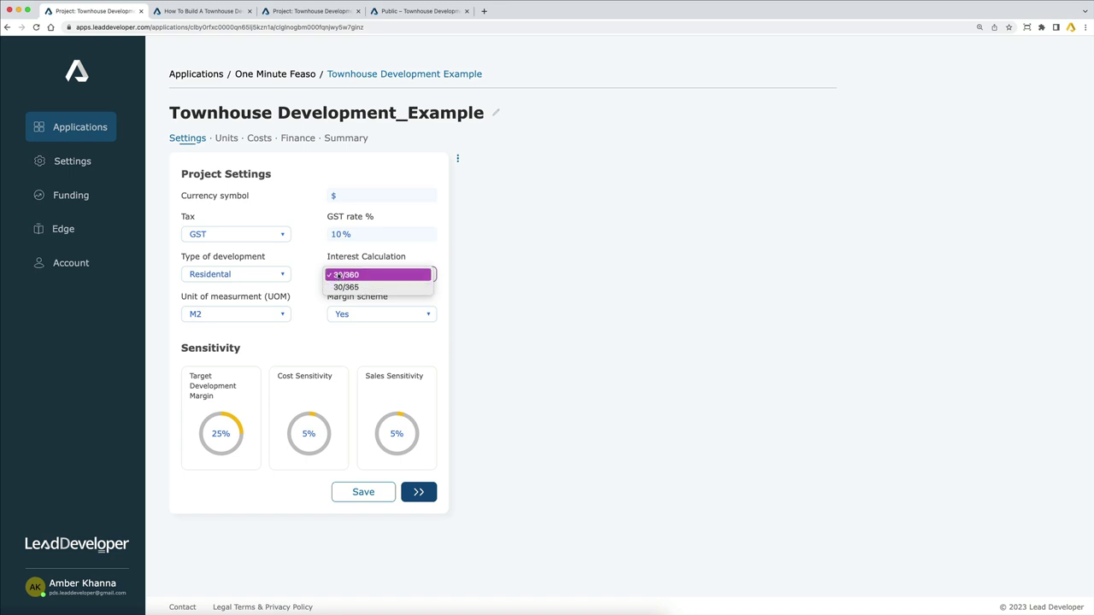
{"action": "left_click", "coordinate": [368, 275]}
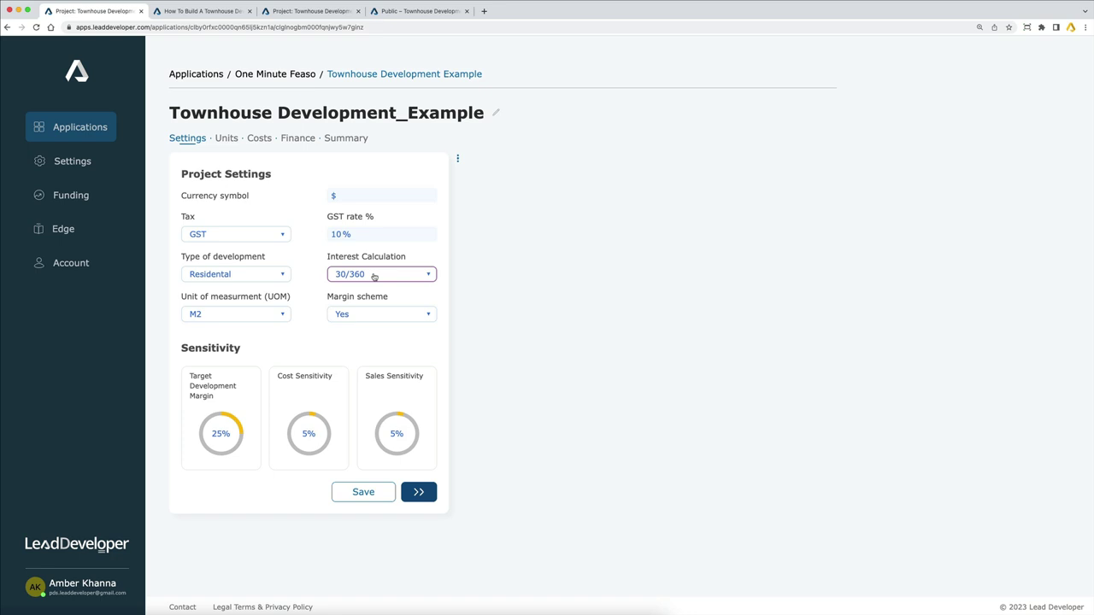
{"action": "left_click", "coordinate": [373, 276]}
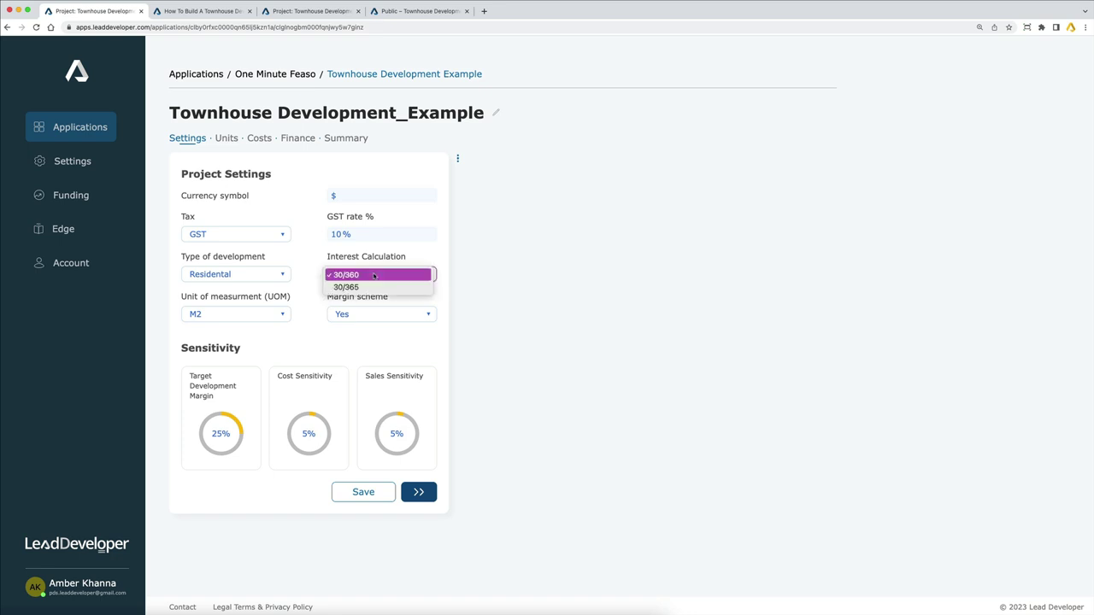
{"action": "left_click", "coordinate": [374, 275]}
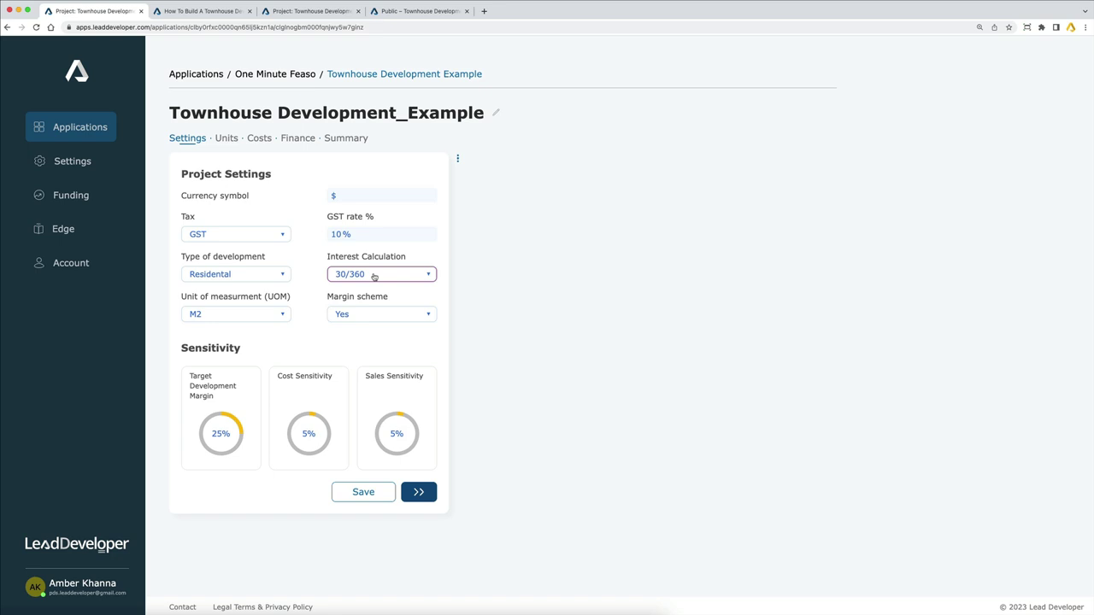
{"action": "left_click", "coordinate": [244, 316]}
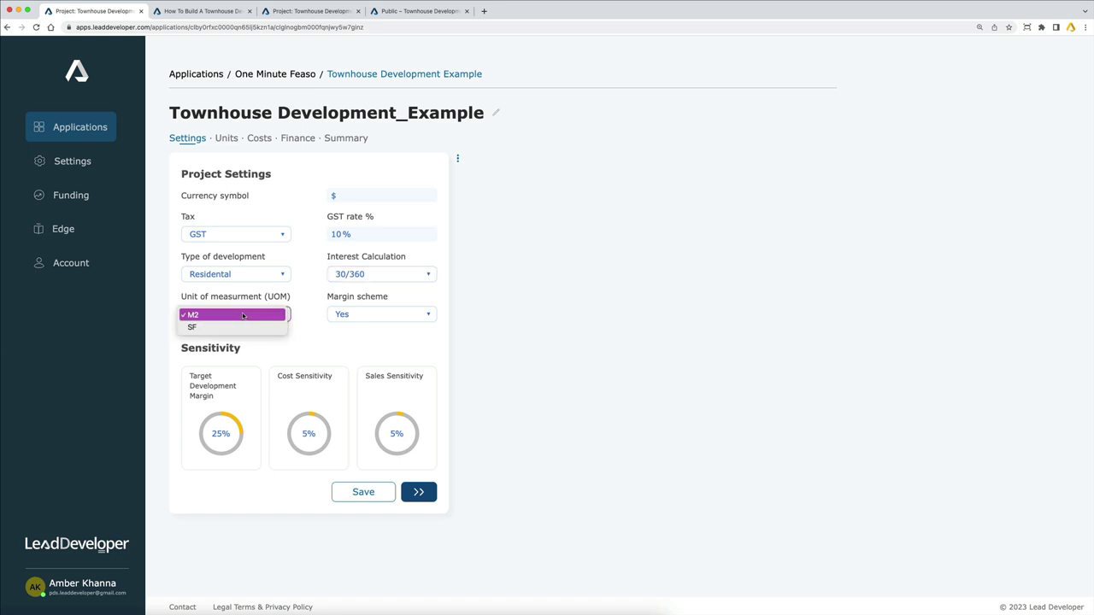
{"action": "left_click", "coordinate": [244, 314]}
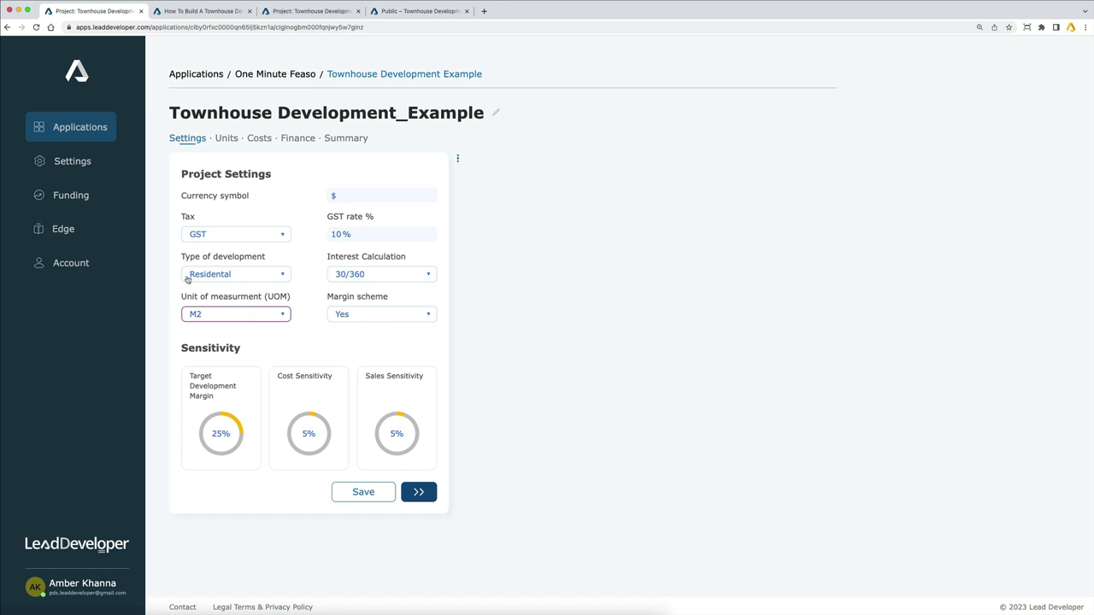
{"action": "left_click", "coordinate": [374, 316]}
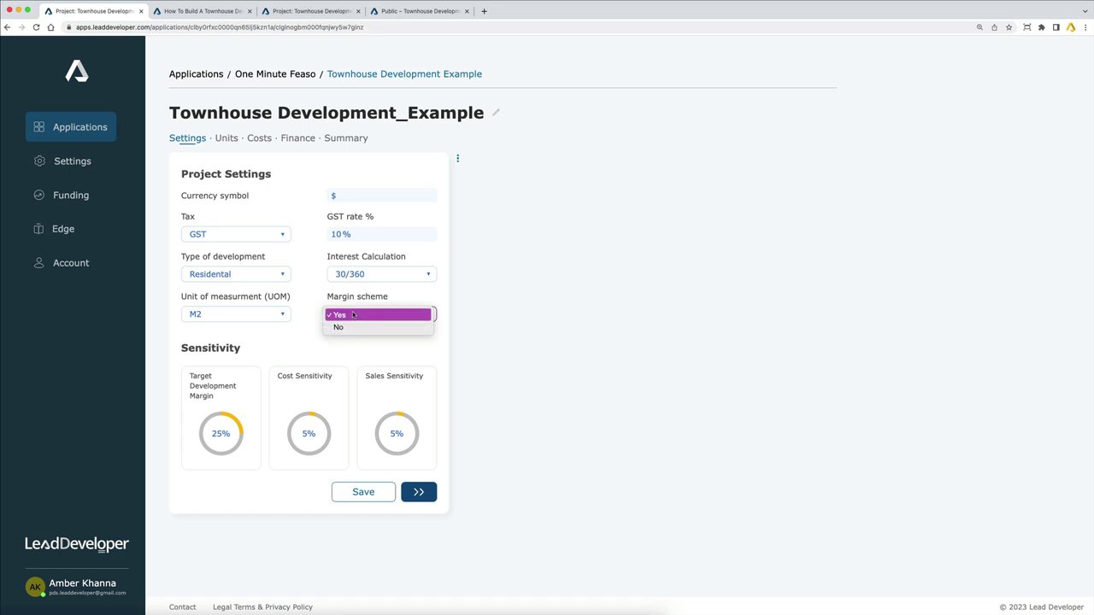
{"action": "left_click", "coordinate": [352, 314]}
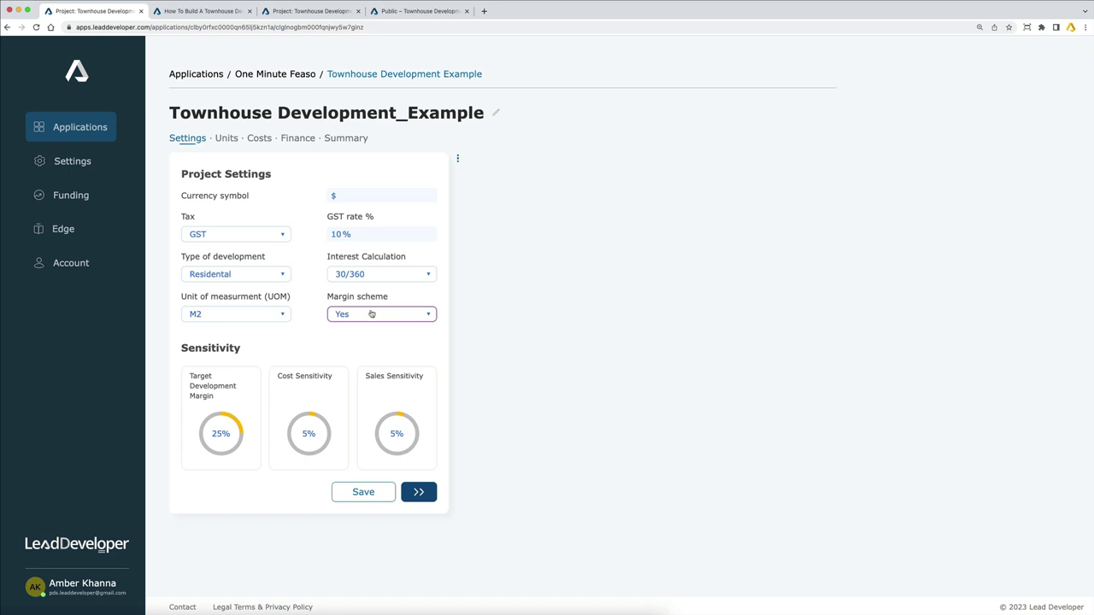
Change the tax type to NA, then back to GST
{"action": "left_click", "coordinate": [272, 236]}
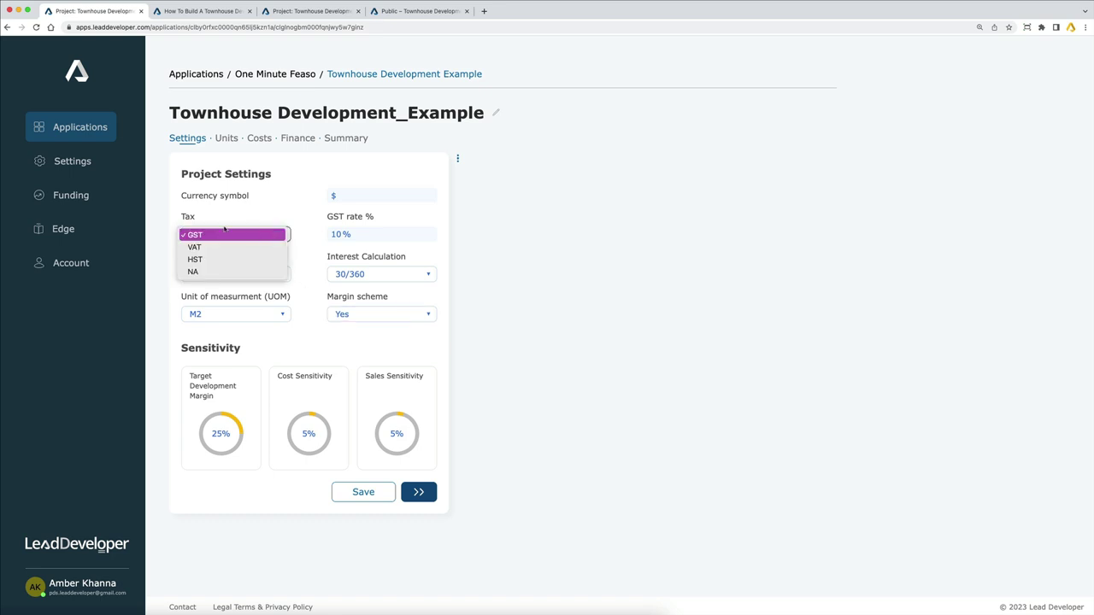
{"action": "left_click", "coordinate": [204, 272]}
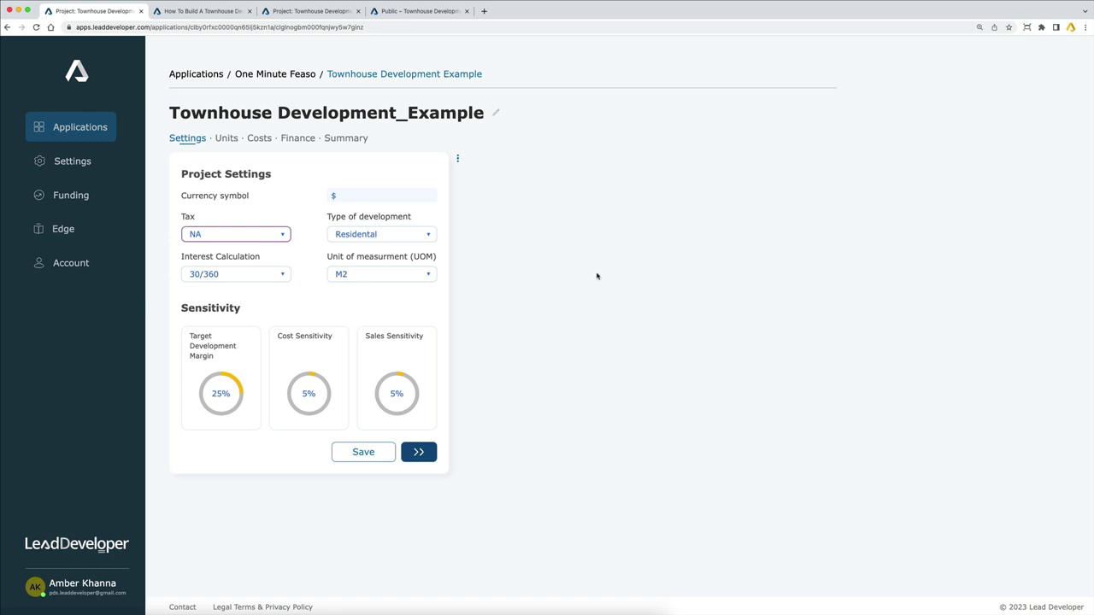
{"action": "left_click", "coordinate": [266, 246]}
{"action": "left_click", "coordinate": [266, 236]}
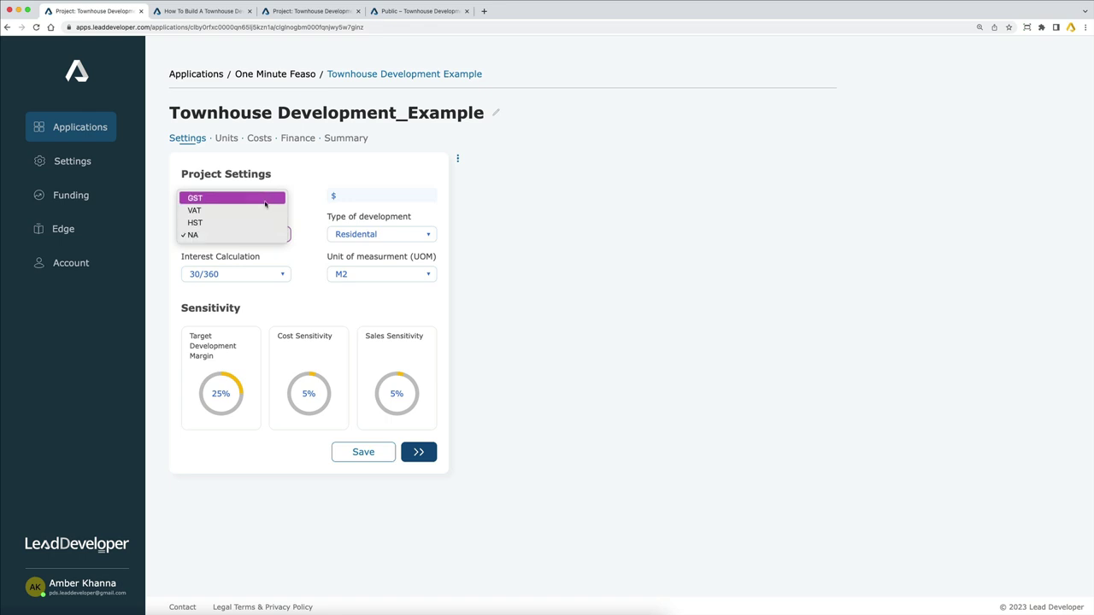
{"action": "left_click", "coordinate": [265, 204]}
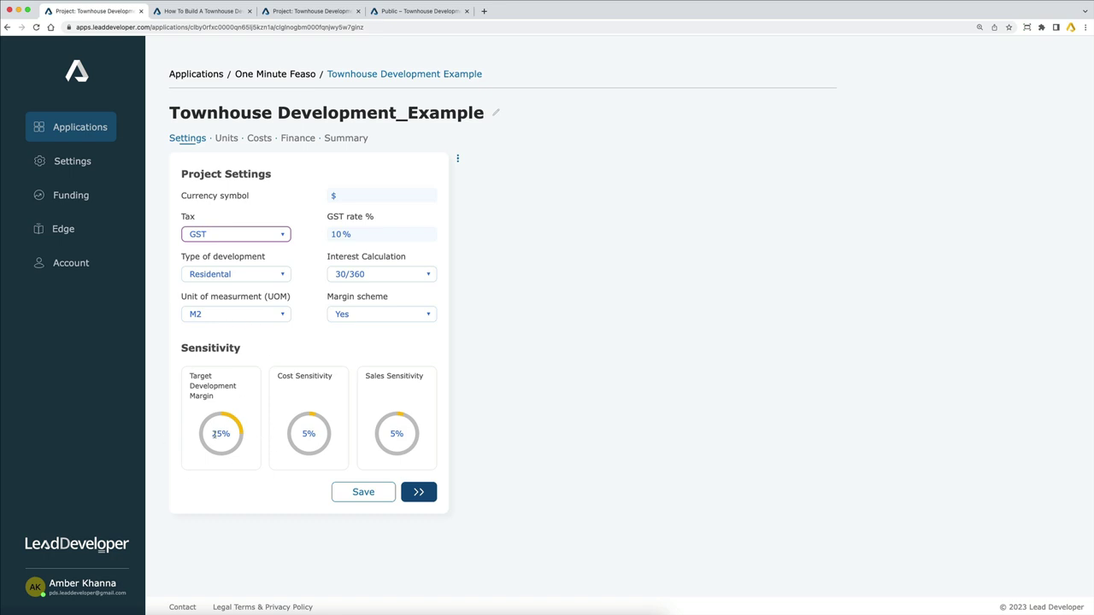
Confirm the 25% target development margin and save the project settings
{"action": "left_click_drag", "start_coordinate": [214, 434], "coordinate": [221, 433]}
{"action": "double_click", "coordinate": [221, 434]}
{"action": "left_click", "coordinate": [218, 434]}
{"action": "left_click", "coordinate": [376, 494]}
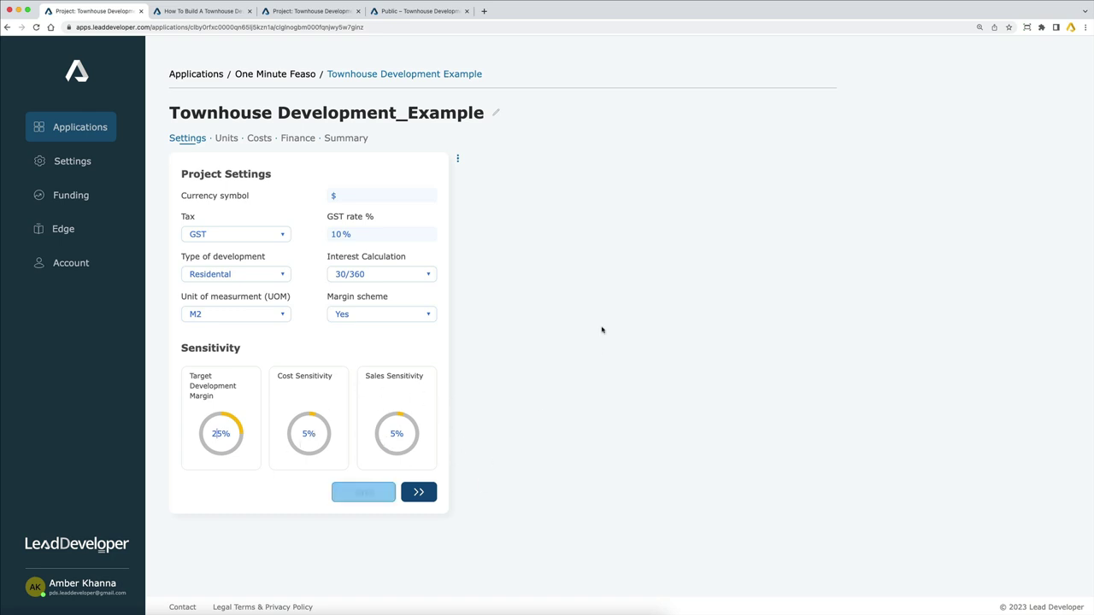
On the Units page, check the 6 total units against the article's six townhouses
{"action": "left_click", "coordinate": [228, 139]}
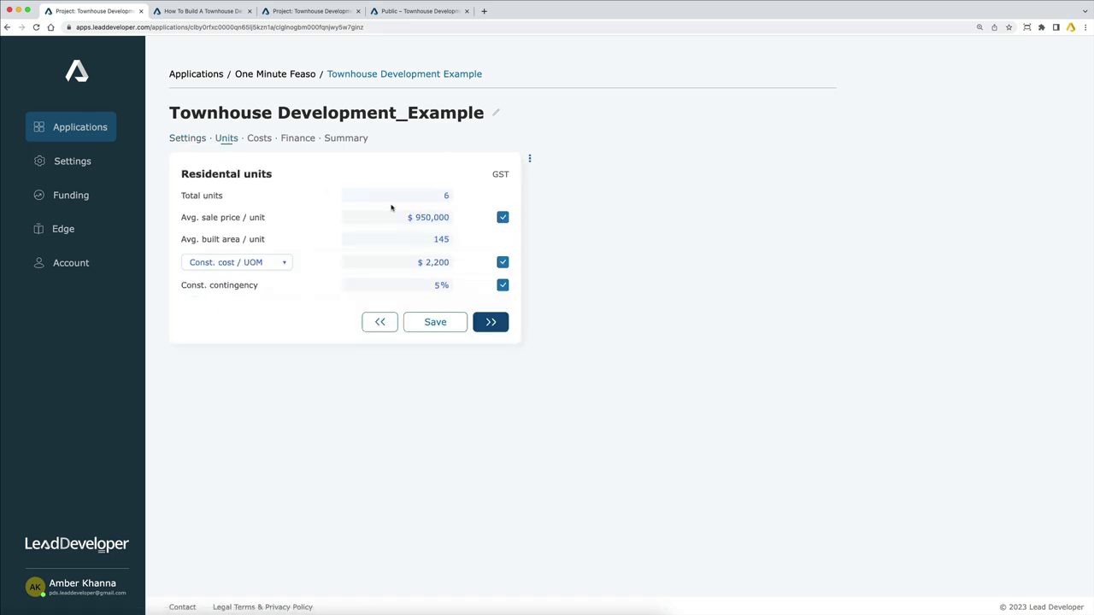
{"action": "double_click", "coordinate": [447, 196]}
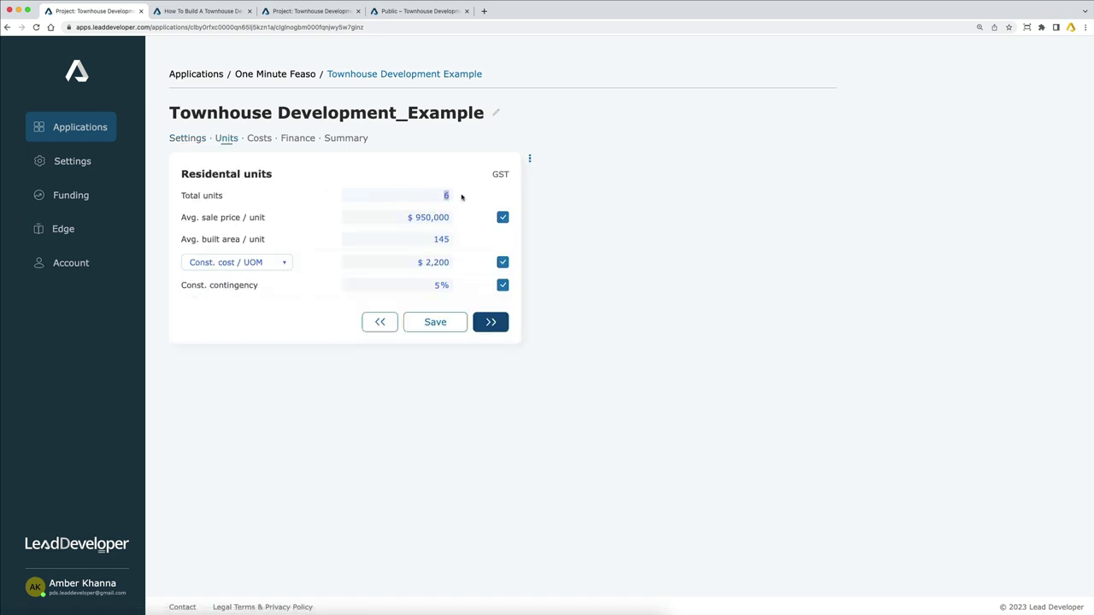
{"action": "left_click", "coordinate": [224, 11]}
{"action": "scroll", "coordinate": [494, 180], "scroll_direction": "up", "scroll_amount": 3}
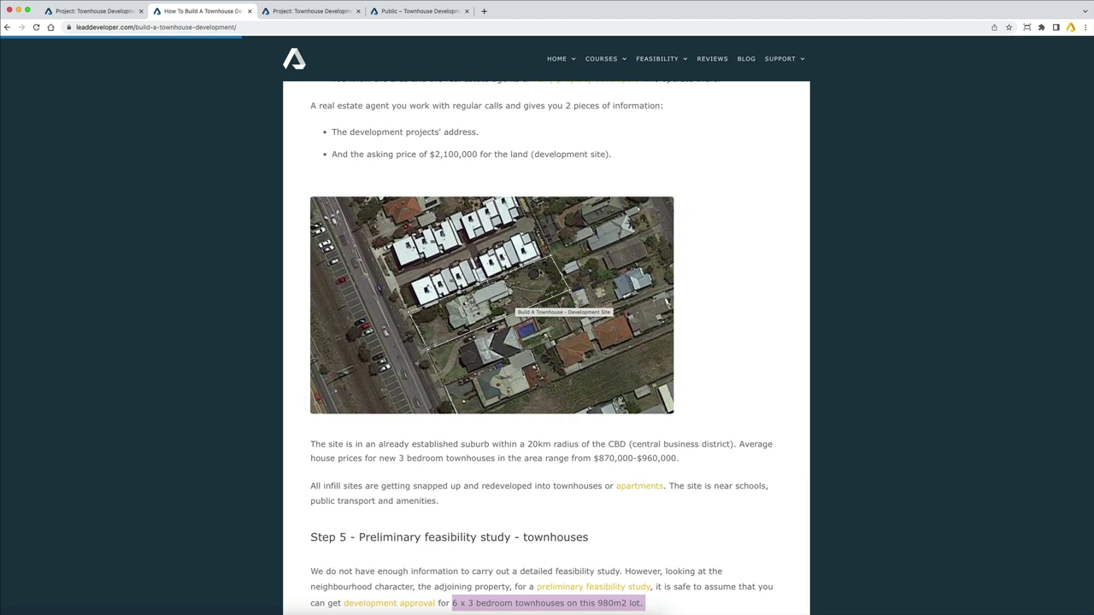
{"action": "left_click", "coordinate": [130, 14]}
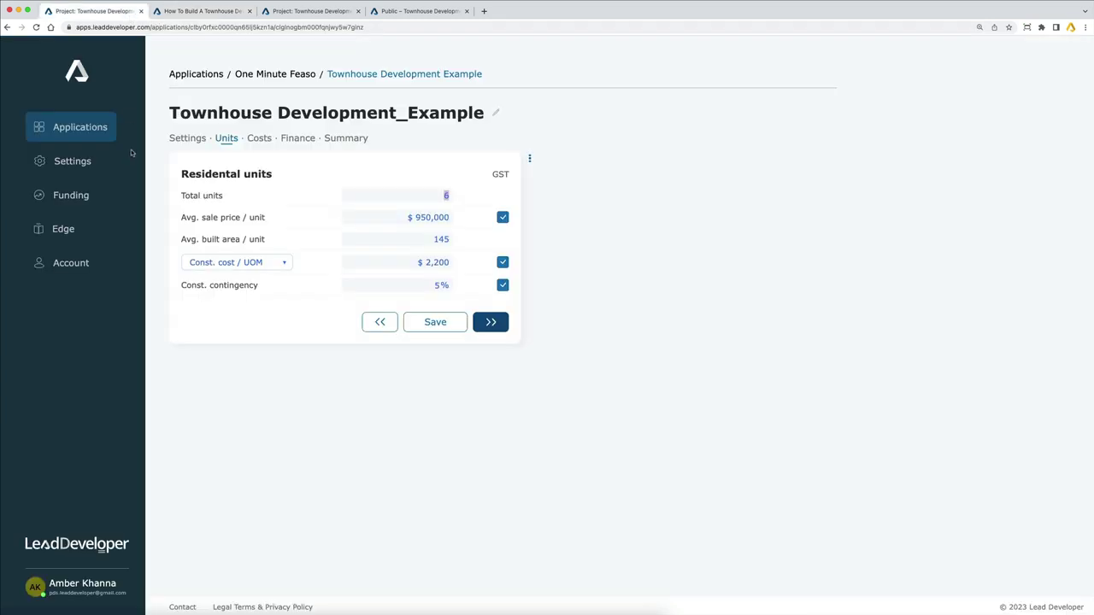
{"action": "left_click", "coordinate": [422, 193]}
{"action": "left_click_drag", "start_coordinate": [402, 219], "coordinate": [467, 220]}
{"action": "left_click", "coordinate": [266, 243]}
{"action": "left_click_drag", "start_coordinate": [412, 241], "coordinate": [487, 243]}
{"action": "left_click", "coordinate": [207, 266]}
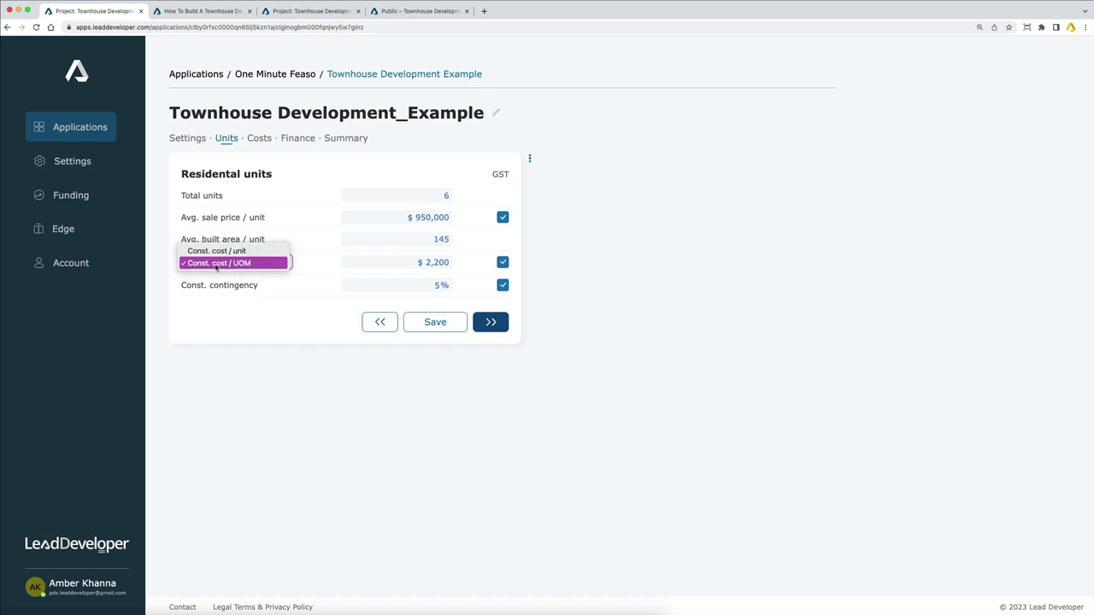
{"action": "left_click", "coordinate": [220, 263]}
{"action": "left_click", "coordinate": [425, 262]}
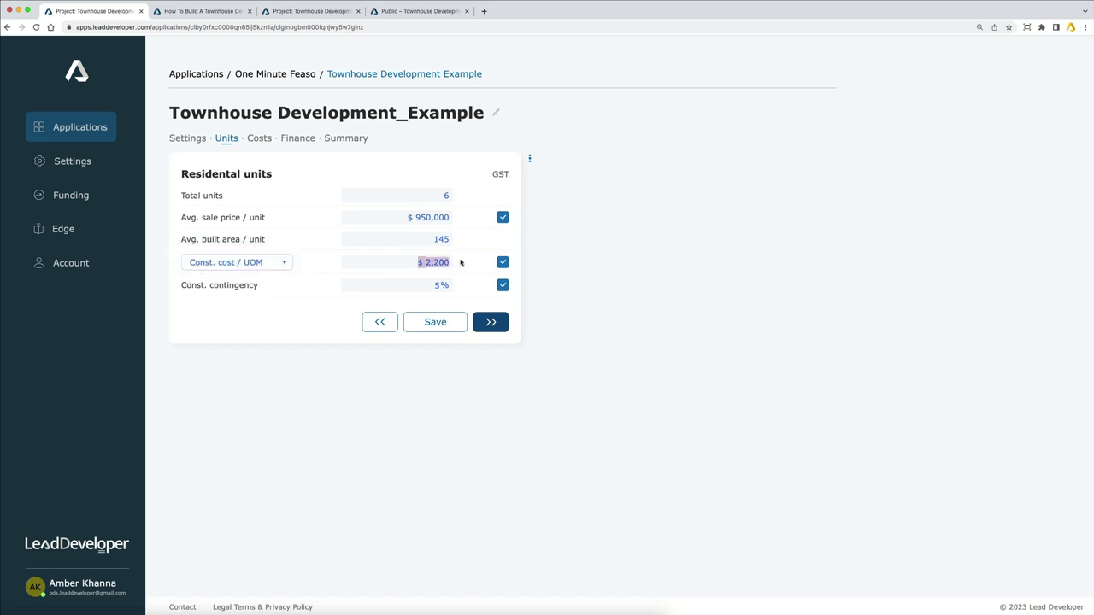
{"action": "left_click", "coordinate": [433, 262]}
{"action": "left_click", "coordinate": [225, 291]}
{"action": "double_click", "coordinate": [438, 285]}
{"action": "left_click", "coordinate": [441, 286]}
{"action": "triple_click", "coordinate": [441, 285]}
{"action": "left_click", "coordinate": [442, 285]}
{"action": "left_click", "coordinate": [490, 322]}
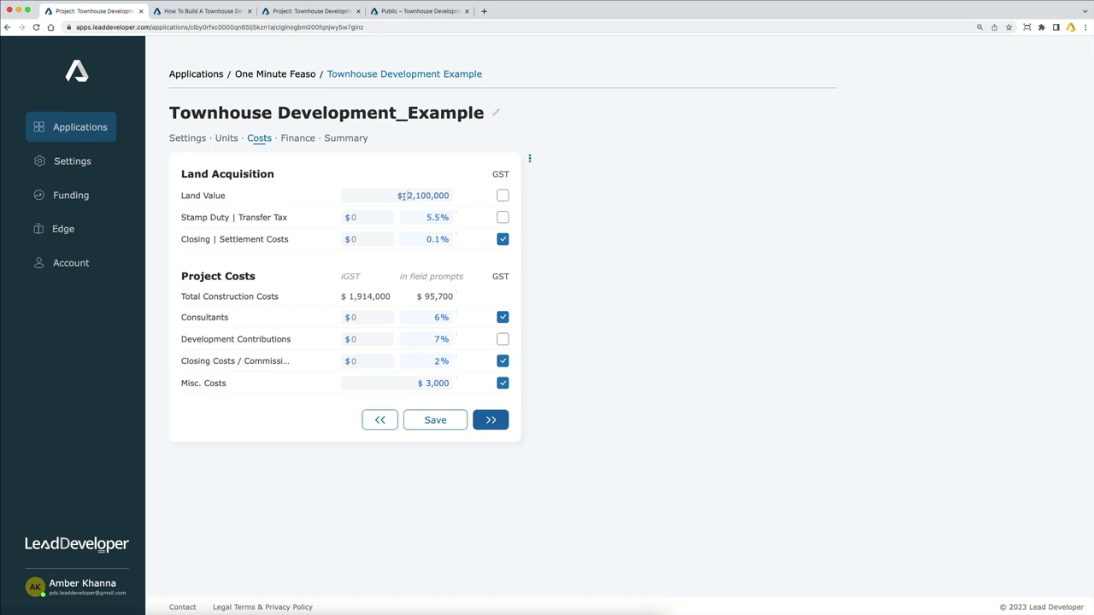
{"action": "left_click_drag", "start_coordinate": [405, 196], "coordinate": [464, 200]}
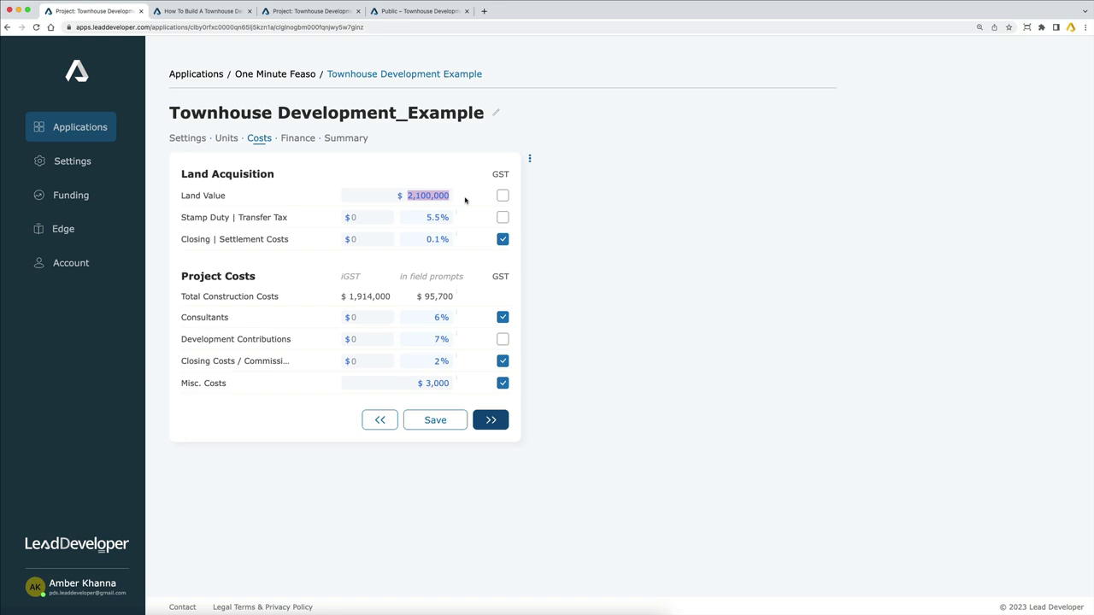
{"action": "left_click", "coordinate": [465, 200]}
{"action": "left_click_drag", "start_coordinate": [440, 217], "coordinate": [422, 217]}
{"action": "left_click", "coordinate": [362, 219]}
{"action": "type", "text": "100000"}
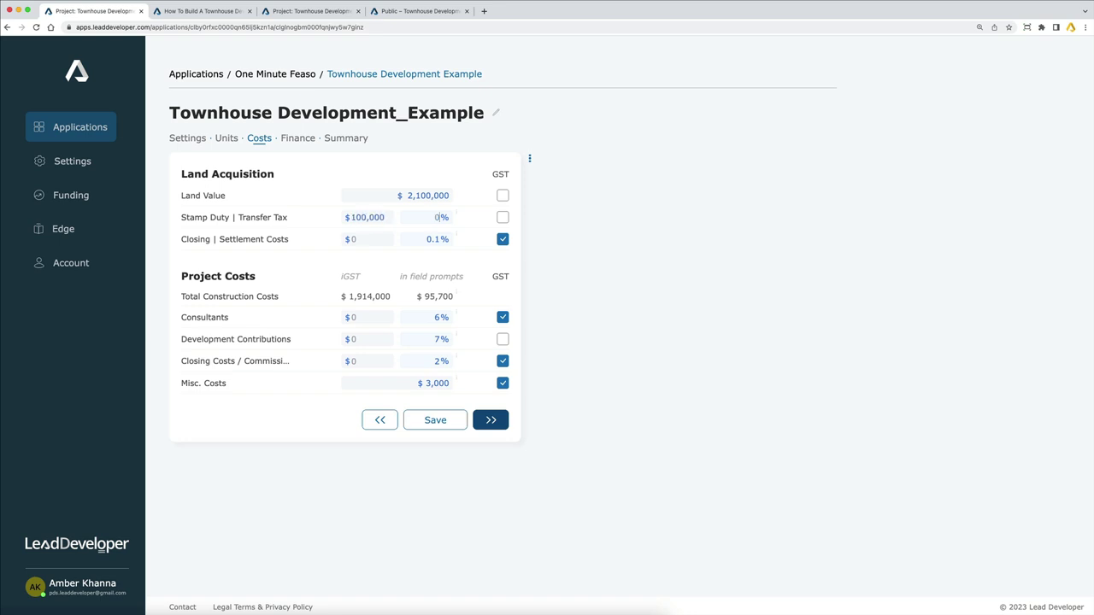
{"action": "left_click", "coordinate": [435, 224]}
{"action": "type", "text": "5.5"}
{"action": "left_click", "coordinate": [359, 238]}
{"action": "type", "text": "2500"}
{"action": "left_click", "coordinate": [438, 239]}
{"action": "type", "text": "0.1.1"}
{"action": "mouse_move", "coordinate": [462, 236]}
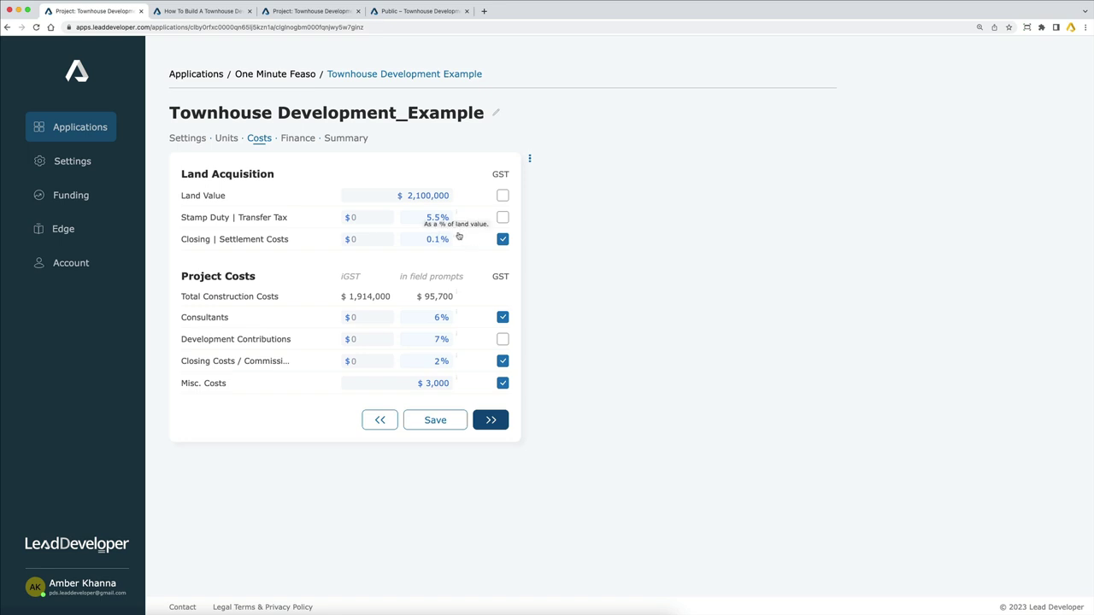
{"action": "mouse_move", "coordinate": [459, 214]}
{"action": "mouse_move", "coordinate": [459, 296]}
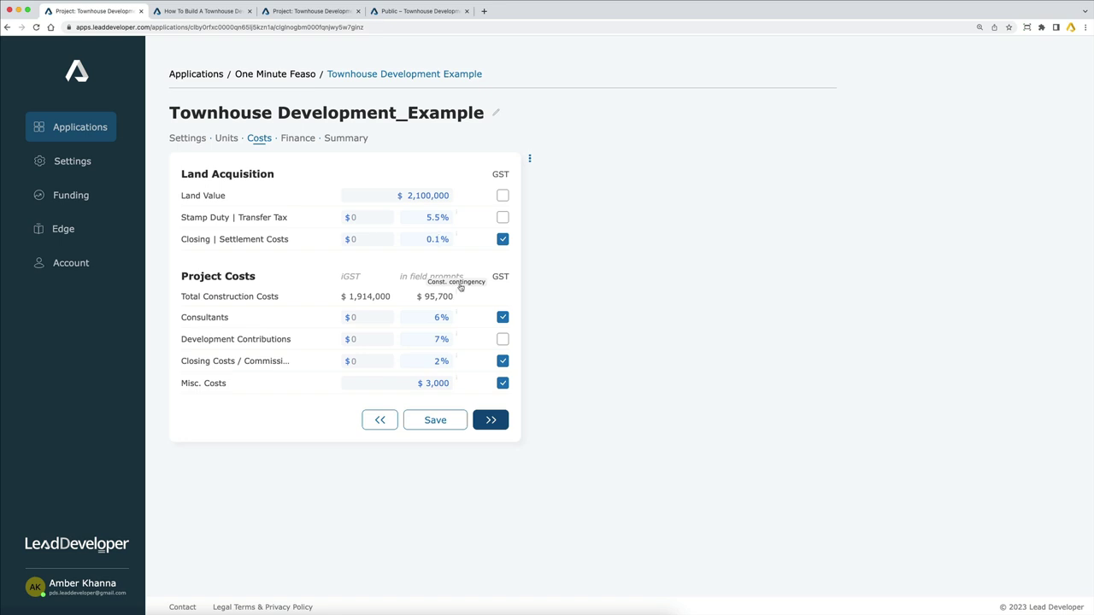
{"action": "mouse_move", "coordinate": [457, 316]}
{"action": "double_click", "coordinate": [430, 316]}
{"action": "mouse_move", "coordinate": [459, 318]}
{"action": "double_click", "coordinate": [439, 317]}
{"action": "left_click", "coordinate": [442, 317]}
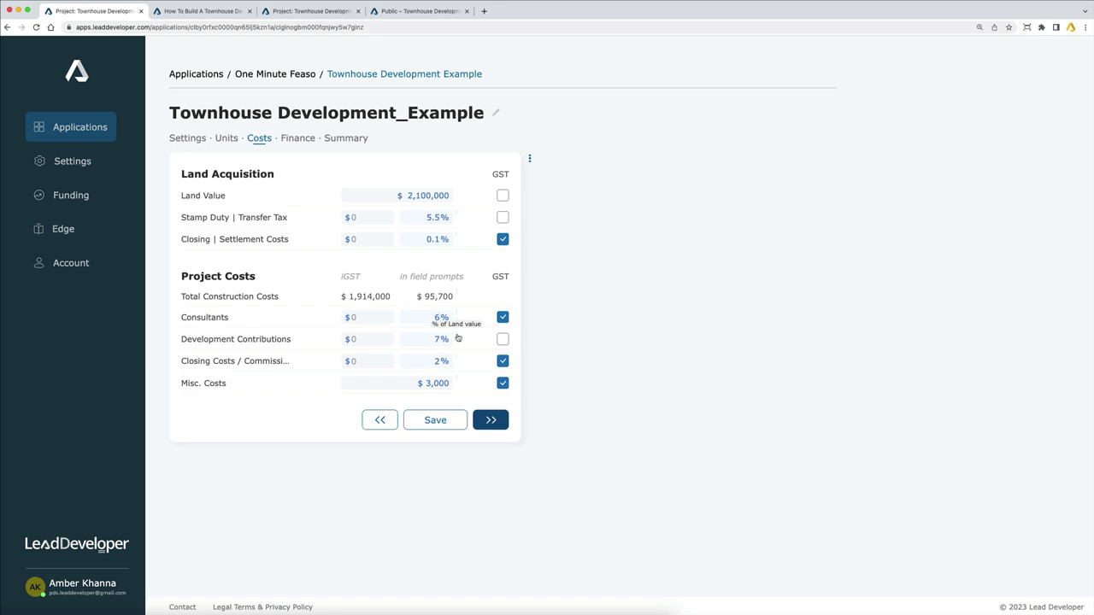
{"action": "left_click", "coordinate": [353, 339]}
{"action": "left_click_drag", "start_coordinate": [400, 385], "coordinate": [474, 385]}
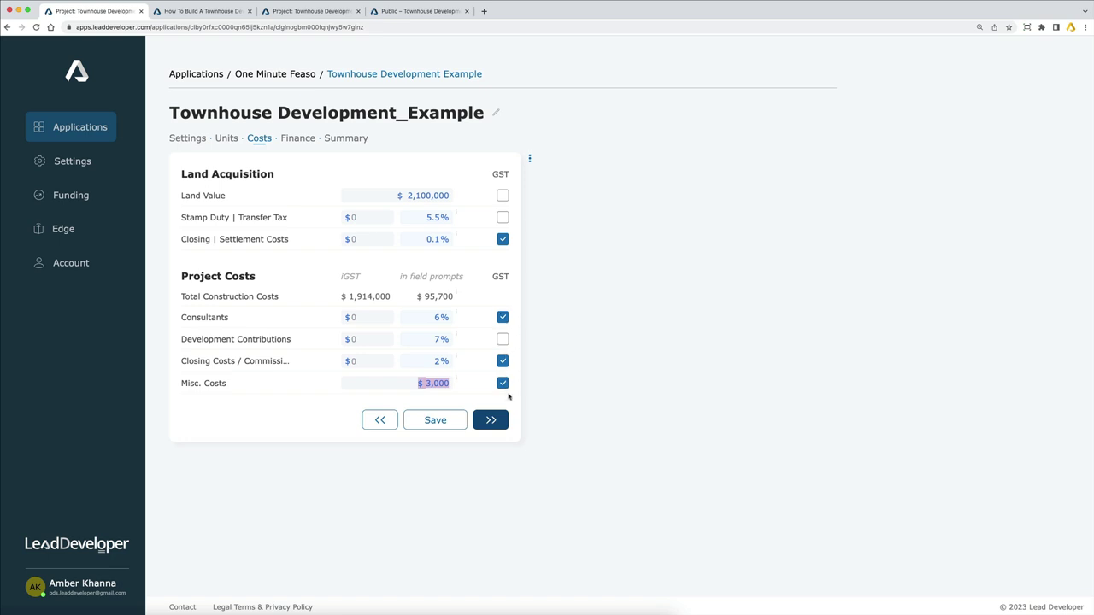
{"action": "left_click", "coordinate": [562, 378]}
Open the Finance page, review the 70% land debt, and toggle GST on the setup fee
{"action": "left_click", "coordinate": [475, 420]}
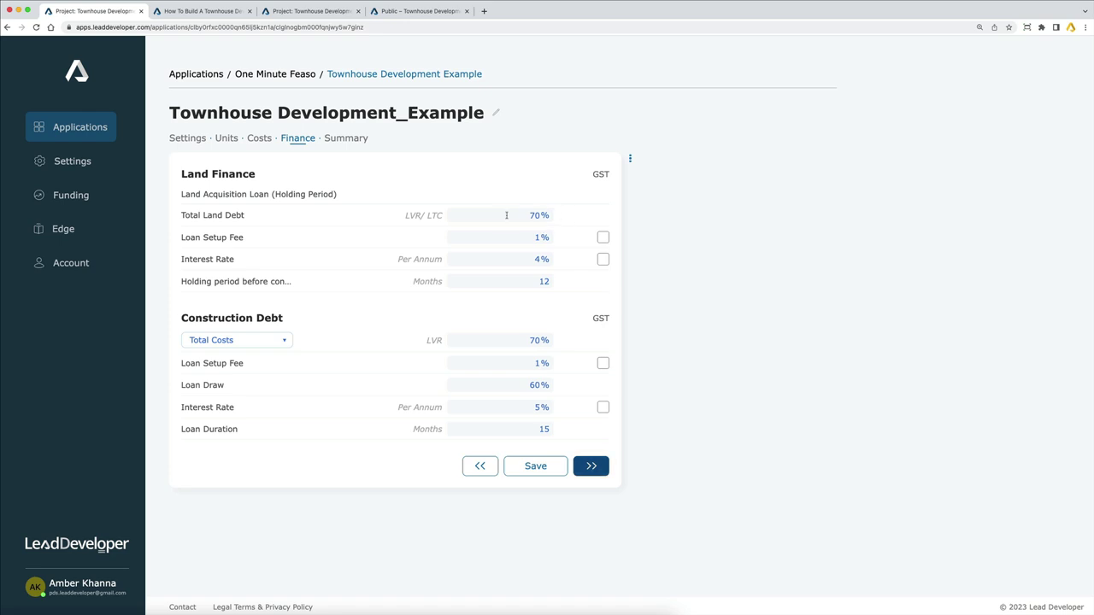
{"action": "left_click", "coordinate": [551, 215]}
{"action": "left_click", "coordinate": [552, 240]}
{"action": "left_click", "coordinate": [604, 241]}
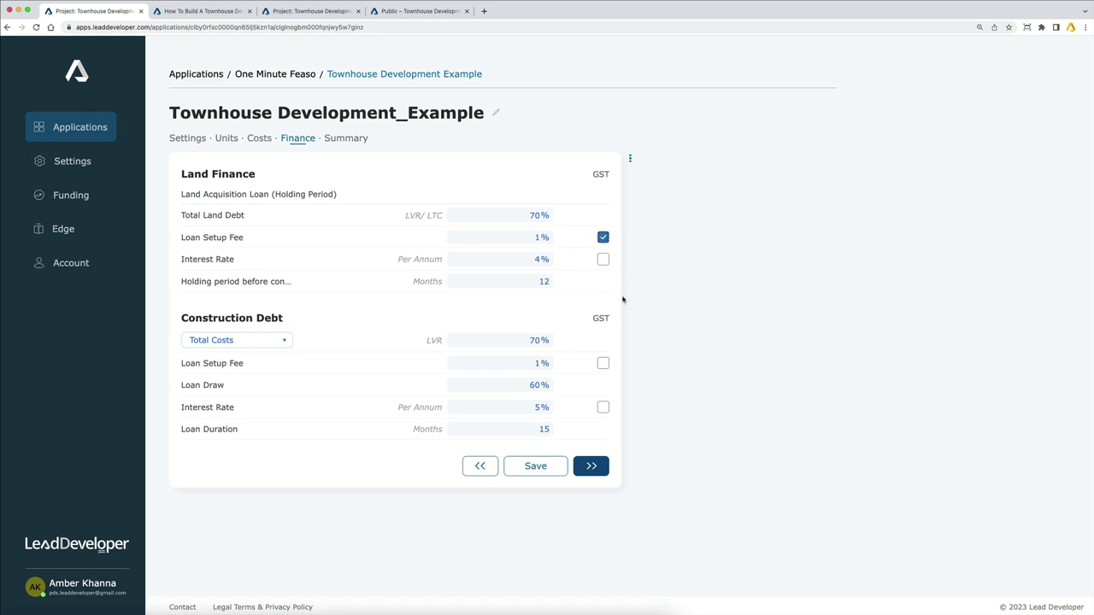
{"action": "left_click", "coordinate": [607, 238]}
Review the 4% land loan interest rate and toggle its GST checkbox on and off
{"action": "left_click", "coordinate": [535, 259]}
{"action": "double_click", "coordinate": [535, 259]}
{"action": "left_click", "coordinate": [674, 272]}
{"action": "left_click", "coordinate": [603, 260]}
{"action": "left_click", "coordinate": [604, 261]}
{"action": "left_click", "coordinate": [272, 341]}
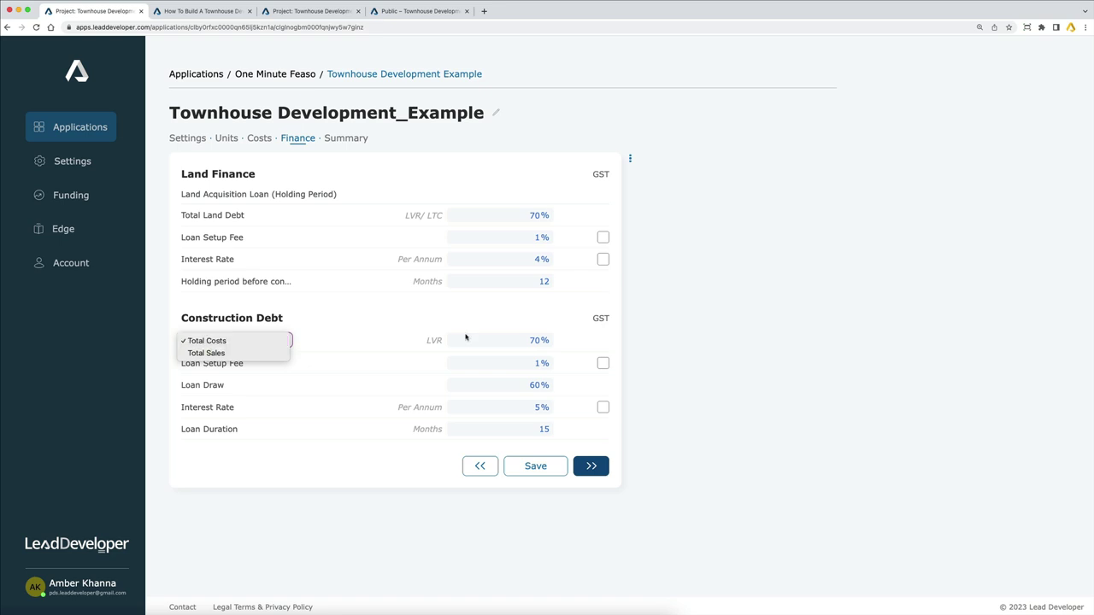
{"action": "left_click", "coordinate": [475, 340]}
{"action": "left_click", "coordinate": [547, 339]}
{"action": "left_click", "coordinate": [547, 340]}
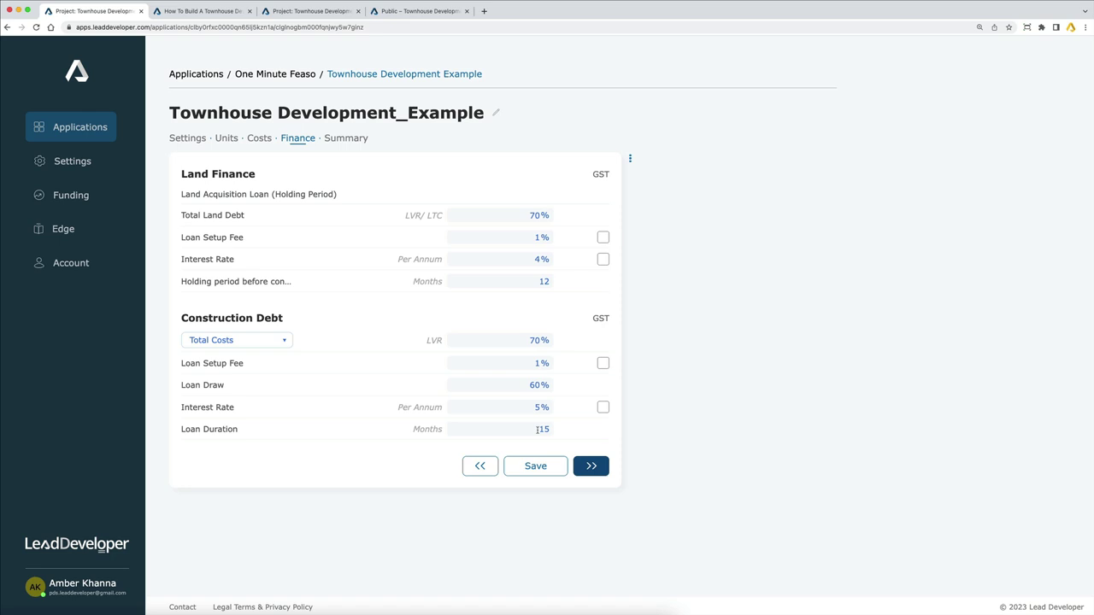
{"action": "left_click_drag", "start_coordinate": [536, 432], "coordinate": [556, 433]}
{"action": "left_click", "coordinate": [871, 291]}
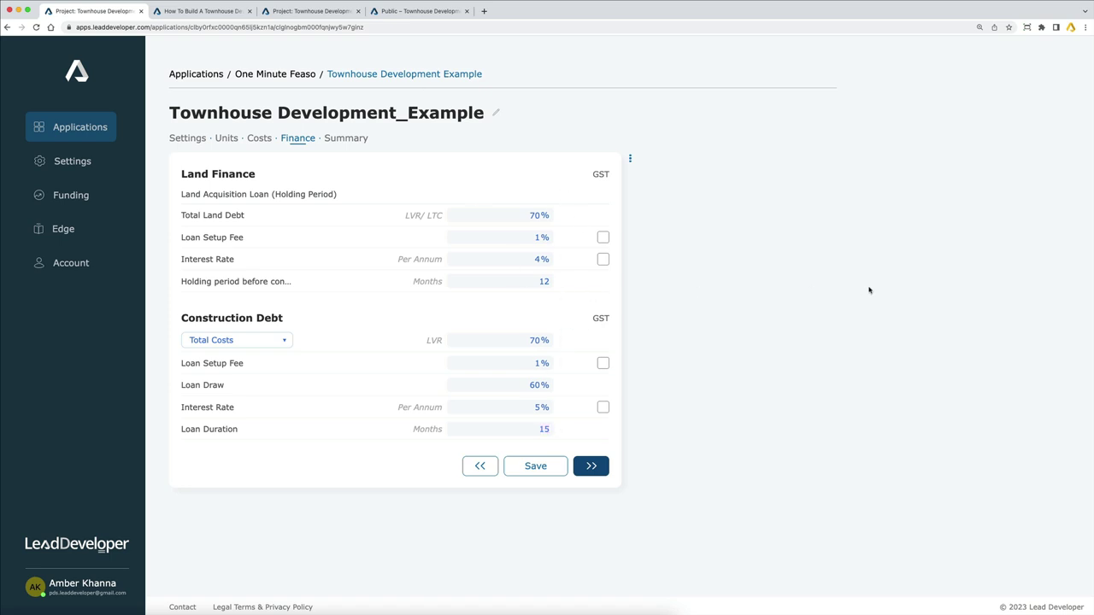
Open the Summary results and review the $723,615.2 profit and 51.9% equity return
{"action": "left_click", "coordinate": [607, 467]}
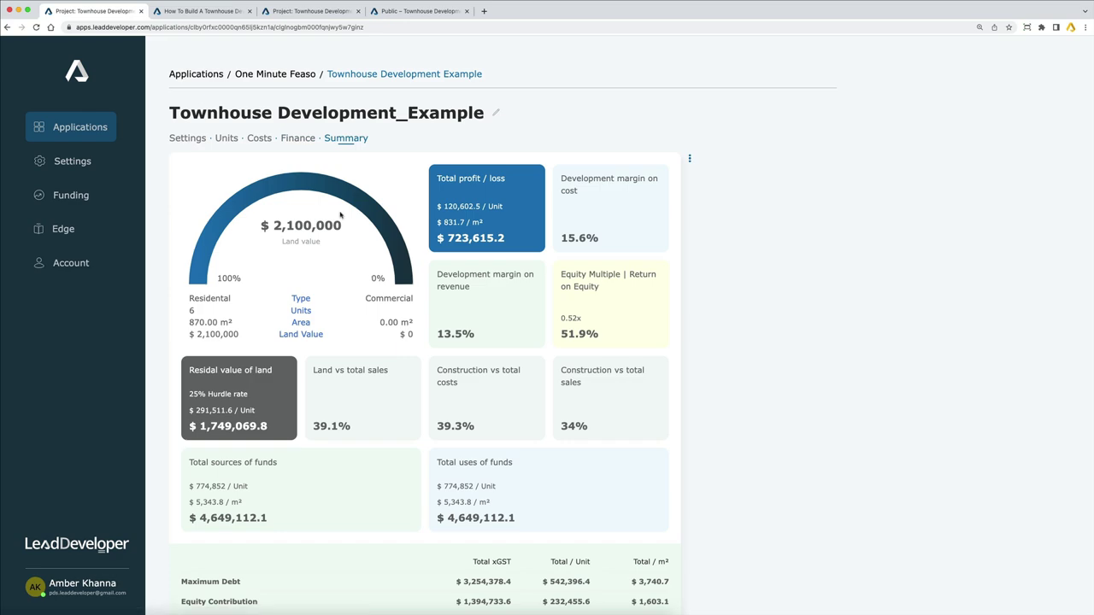
{"action": "scroll", "coordinate": [500, 413], "scroll_direction": "down", "scroll_amount": 2}
{"action": "scroll", "coordinate": [500, 413], "scroll_direction": "down", "scroll_amount": 7}
{"action": "scroll", "coordinate": [804, 316], "scroll_direction": "up", "scroll_amount": 9}
{"action": "scroll", "coordinate": [393, 369], "scroll_direction": "down", "scroll_amount": 3}
{"action": "scroll", "coordinate": [393, 368], "scroll_direction": "down", "scroll_amount": 5}
{"action": "scroll", "coordinate": [367, 303], "scroll_direction": "up", "scroll_amount": 5}
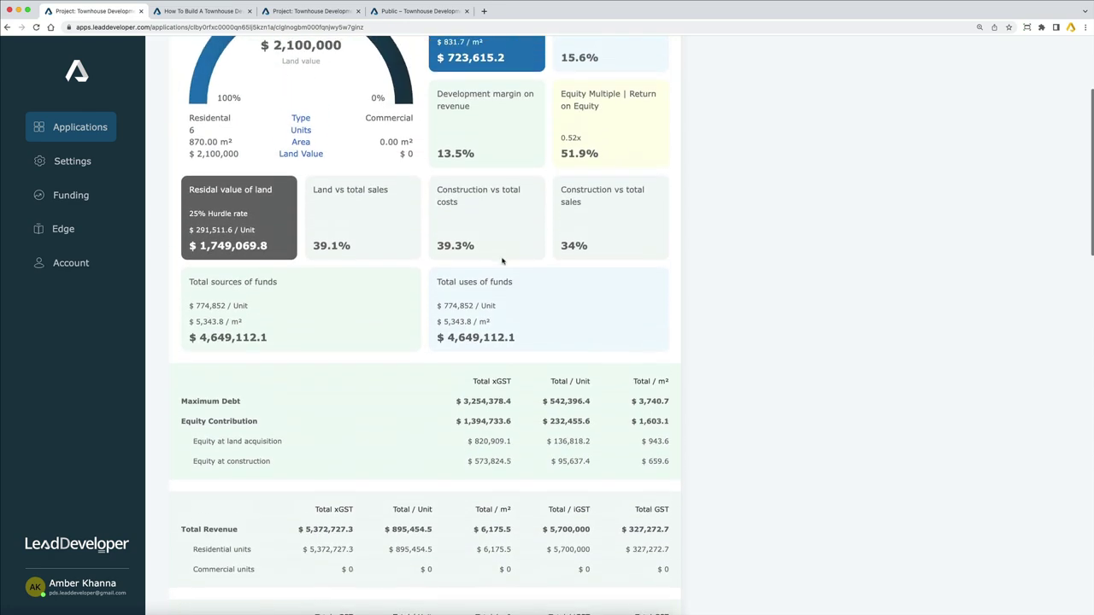
{"action": "scroll", "coordinate": [503, 261], "scroll_direction": "up", "scroll_amount": 5}
On the public report, review the $2,203,620 development costs, $228,083 finance and $121,419.8 GST, down to Sensitivity Analysis
{"action": "left_click", "coordinate": [419, 11]}
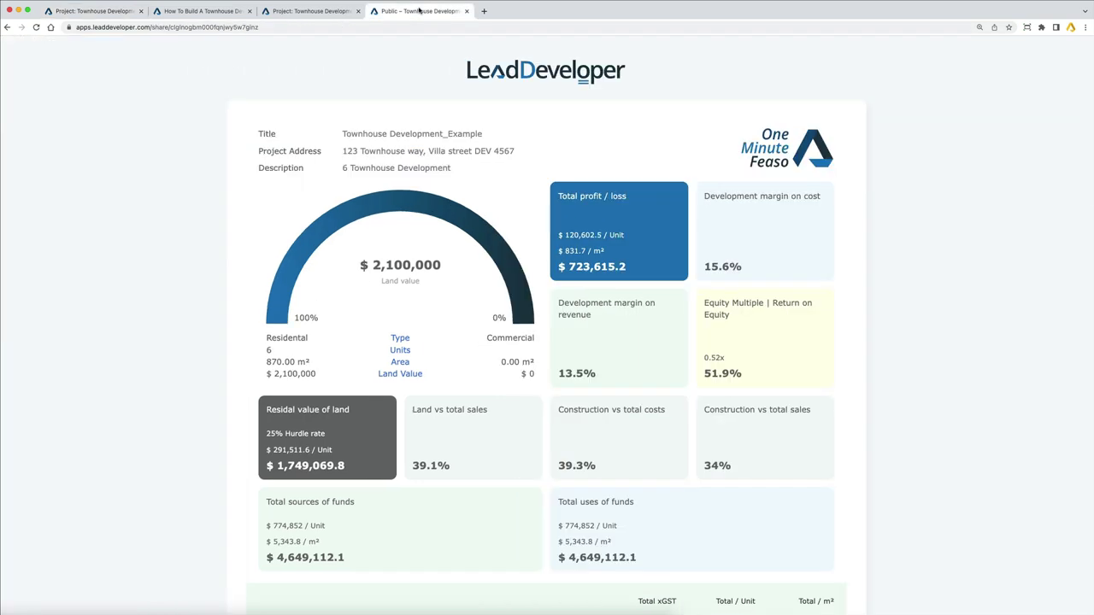
{"action": "scroll", "coordinate": [360, 245], "scroll_direction": "down", "scroll_amount": 8}
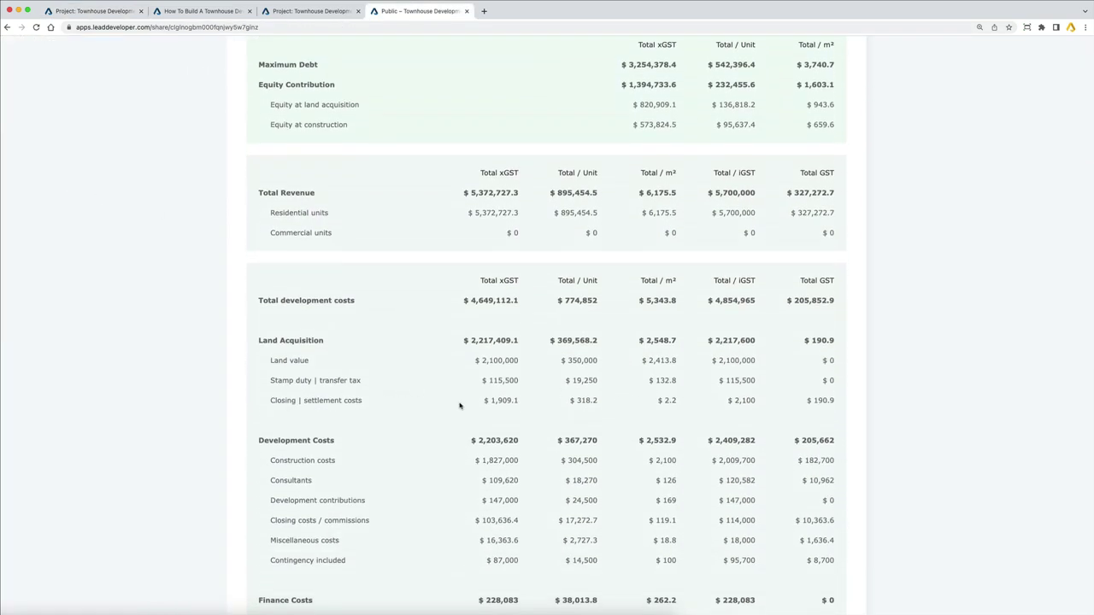
{"action": "scroll", "coordinate": [469, 362], "scroll_direction": "down", "scroll_amount": 3}
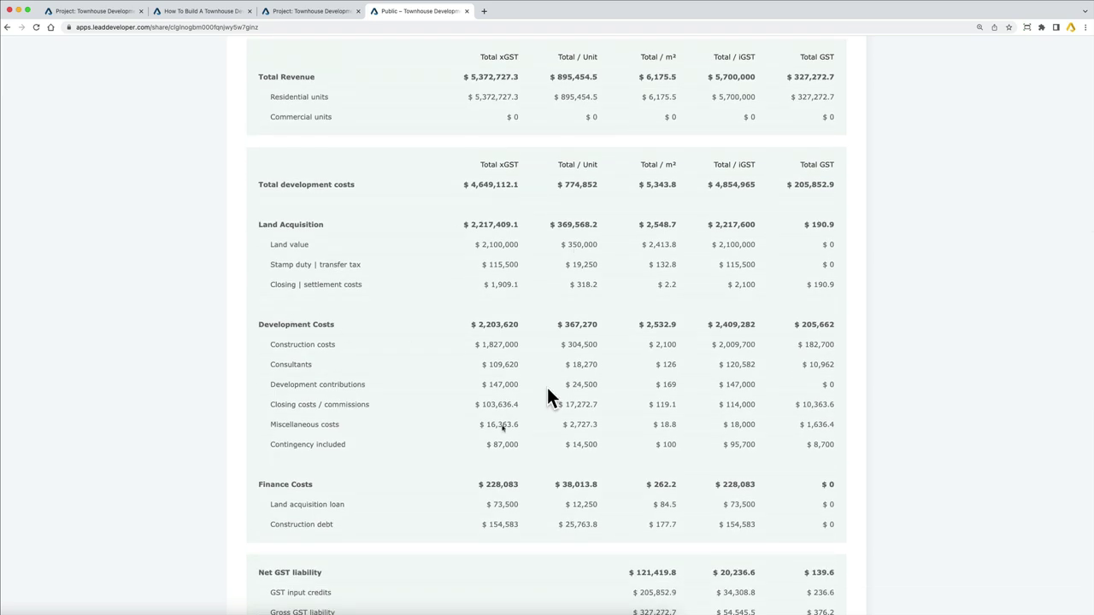
{"action": "scroll", "coordinate": [547, 387], "scroll_direction": "down", "scroll_amount": 4}
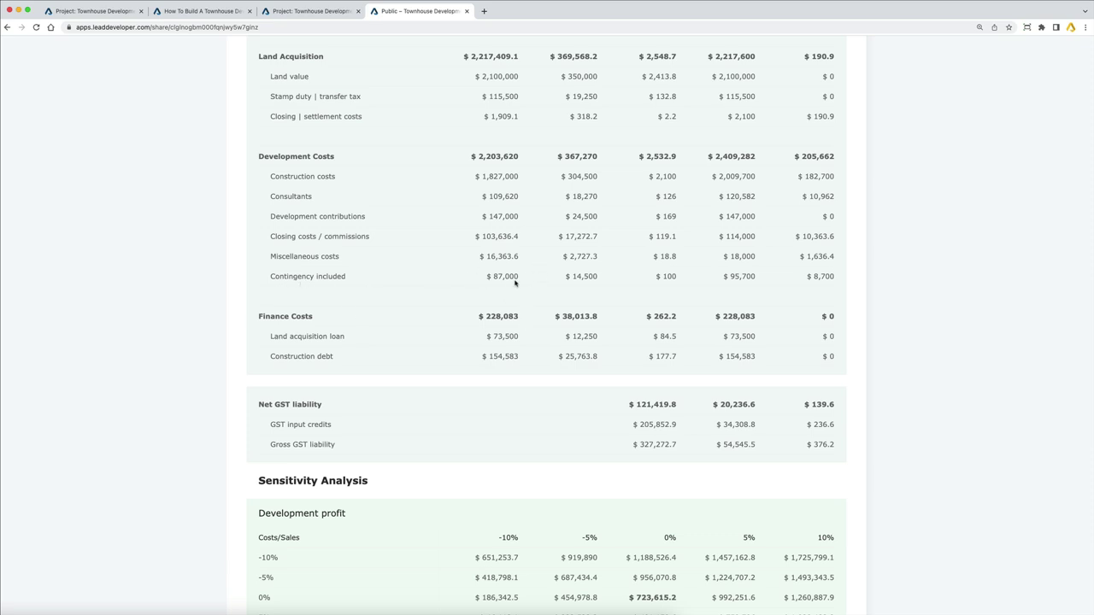
{"action": "scroll", "coordinate": [382, 291], "scroll_direction": "down", "scroll_amount": 3}
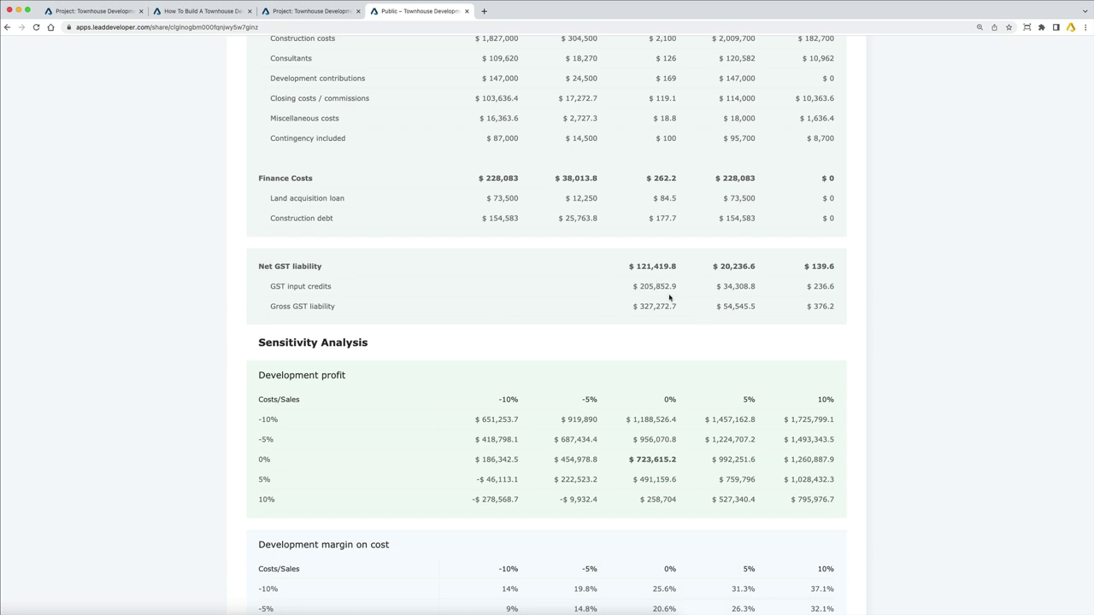
{"action": "scroll", "coordinate": [333, 429], "scroll_direction": "down", "scroll_amount": 3}
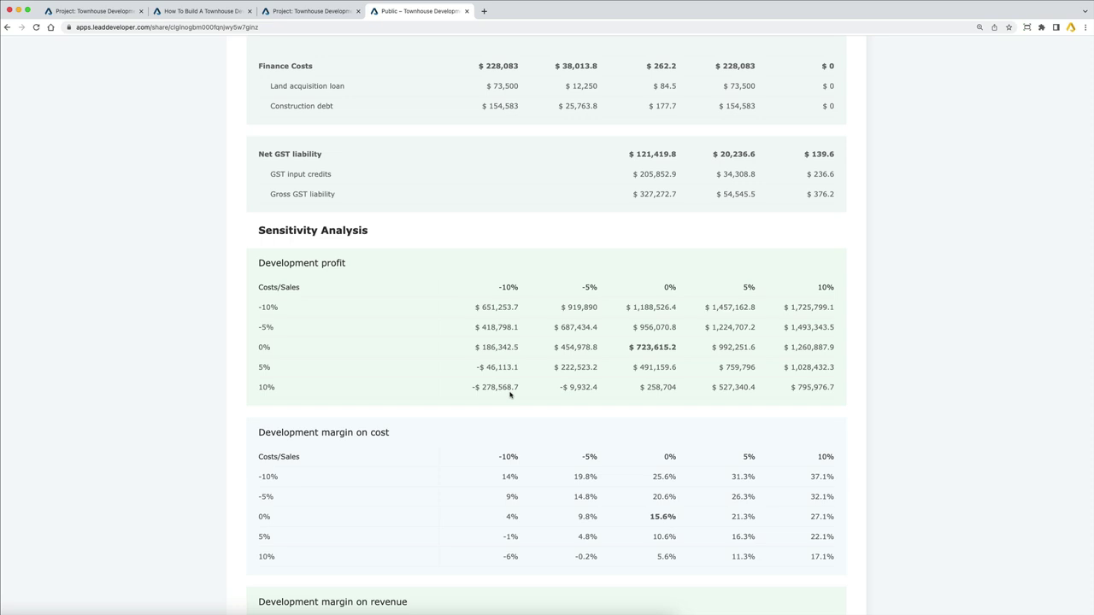
Scroll the public report's sensitivity tables down to Return on equity, then back to the top
{"action": "scroll", "coordinate": [664, 314], "scroll_direction": "down", "scroll_amount": 5}
{"action": "scroll", "coordinate": [666, 316], "scroll_direction": "up", "scroll_amount": 4}
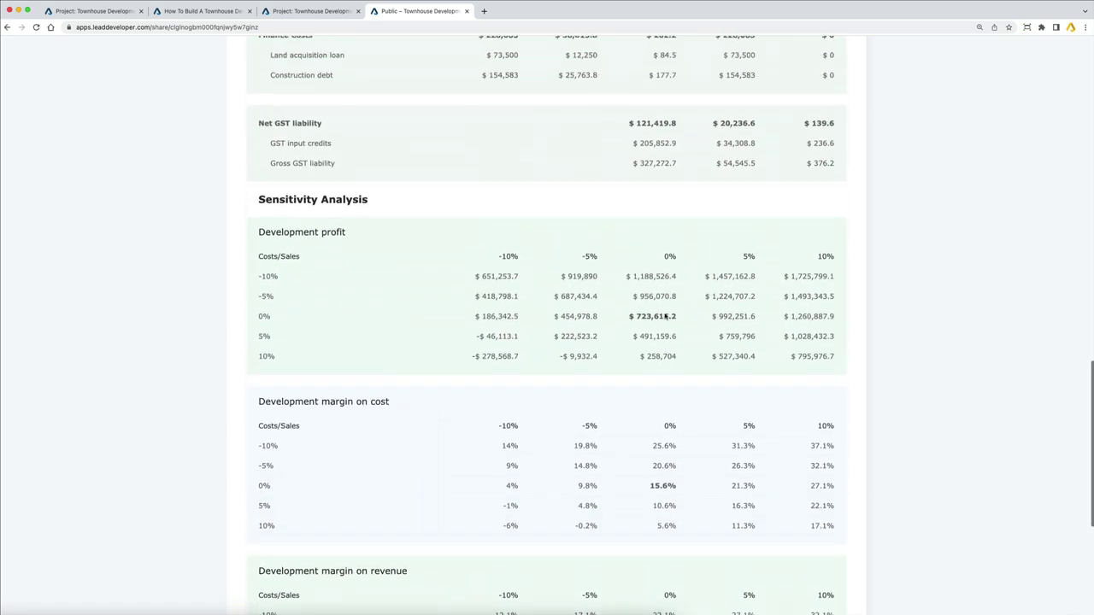
{"action": "scroll", "coordinate": [666, 316], "scroll_direction": "up", "scroll_amount": 2}
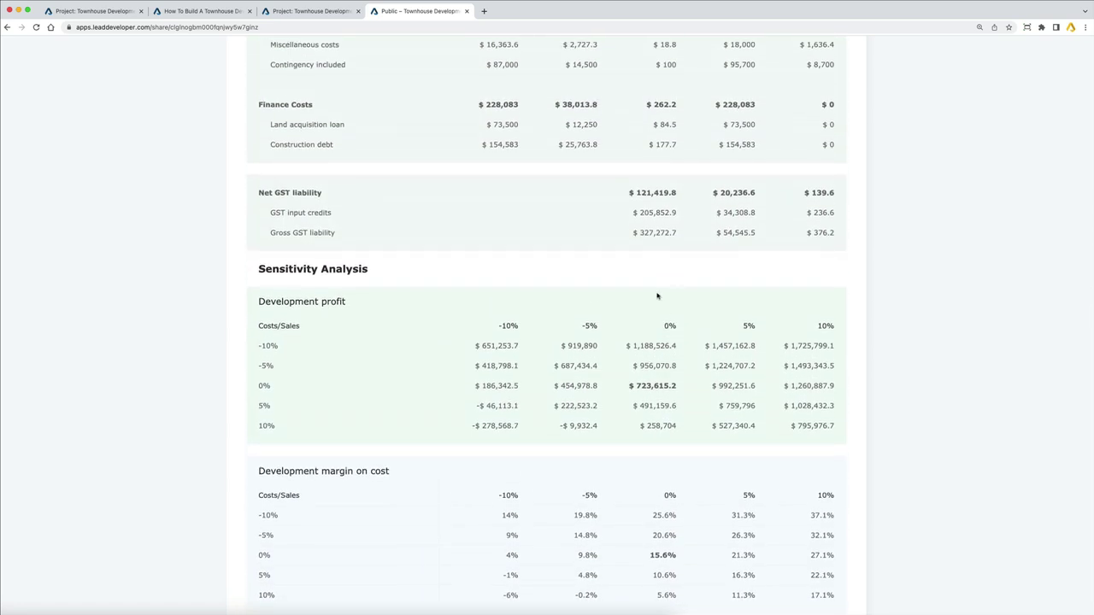
{"action": "scroll", "coordinate": [658, 296], "scroll_direction": "down", "scroll_amount": 3}
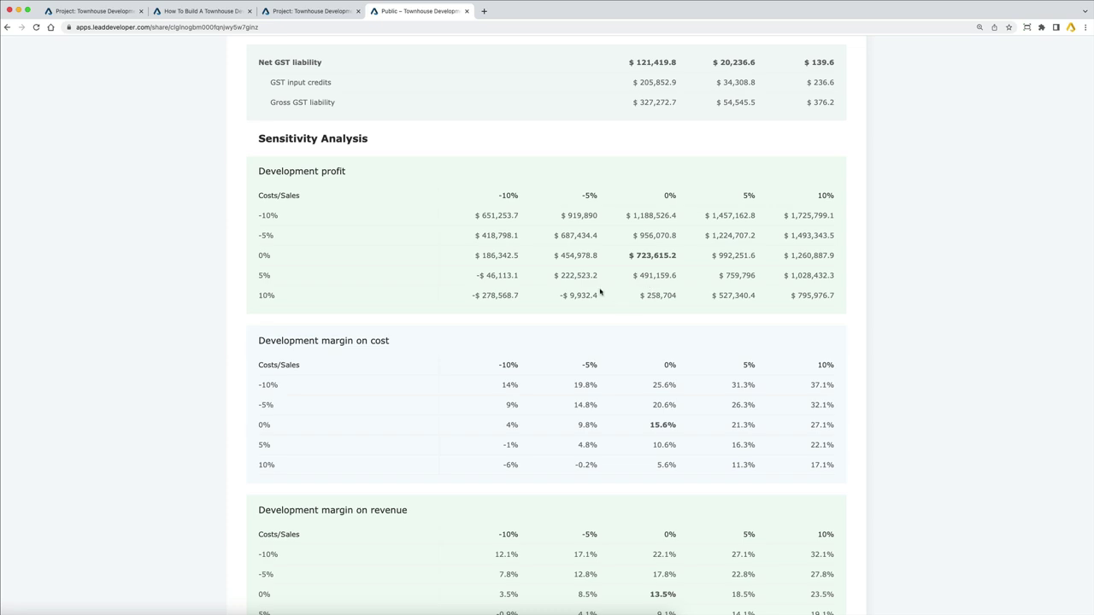
{"action": "scroll", "coordinate": [612, 286], "scroll_direction": "down", "scroll_amount": 3}
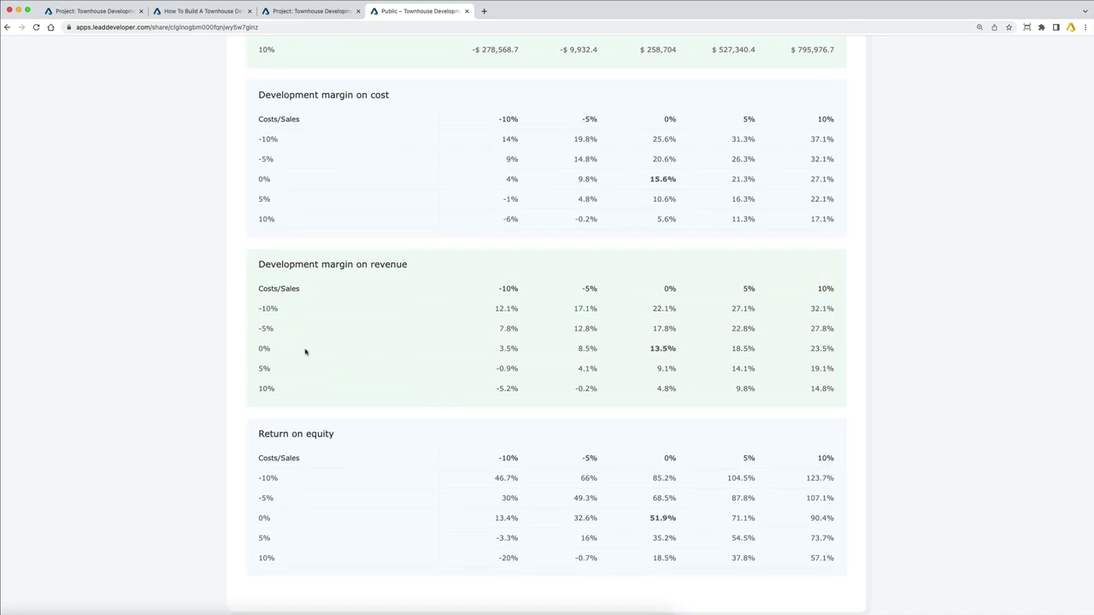
{"action": "scroll", "coordinate": [308, 384], "scroll_direction": "up", "scroll_amount": 7}
{"action": "scroll", "coordinate": [310, 400], "scroll_direction": "up", "scroll_amount": 10}
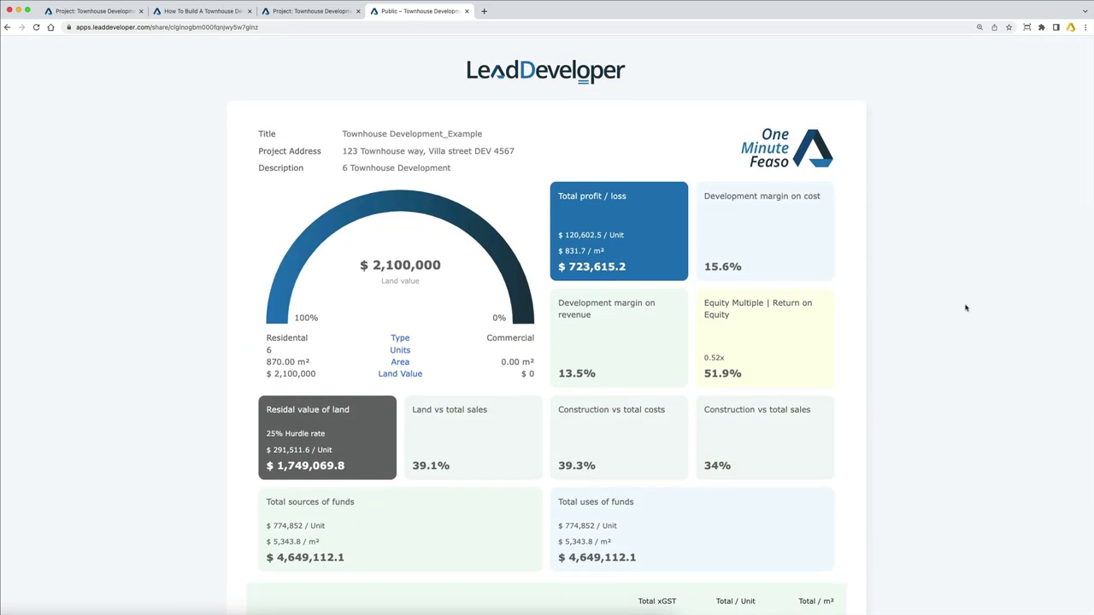